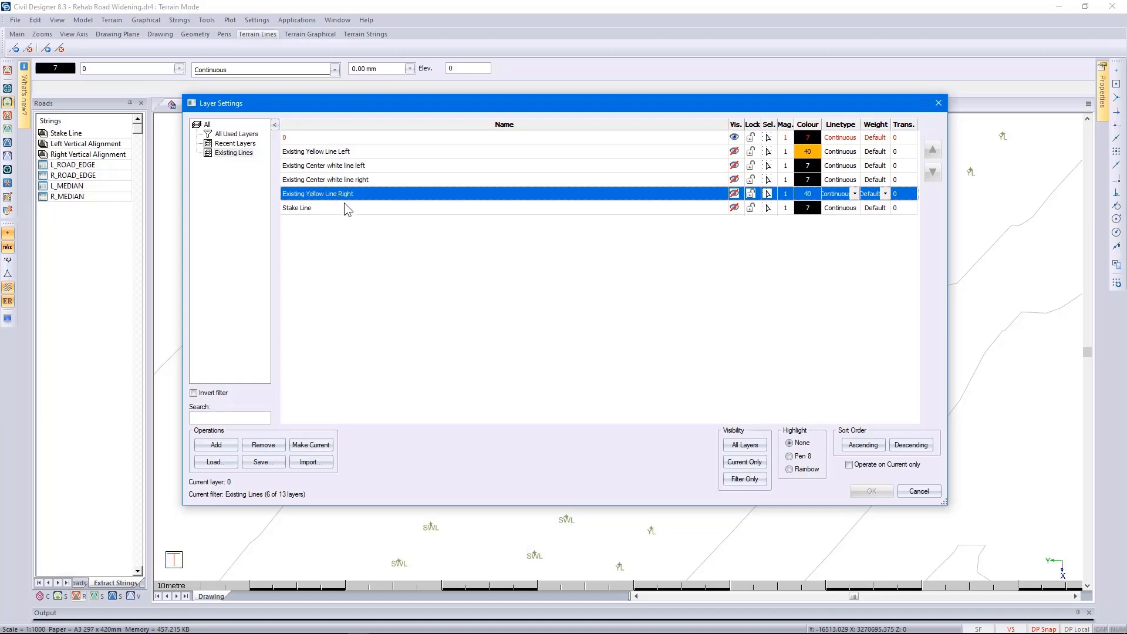
# Step: Make all the layers in the Existing Lines filter visible and apply the layer settings
pyautogui.click(347, 204)
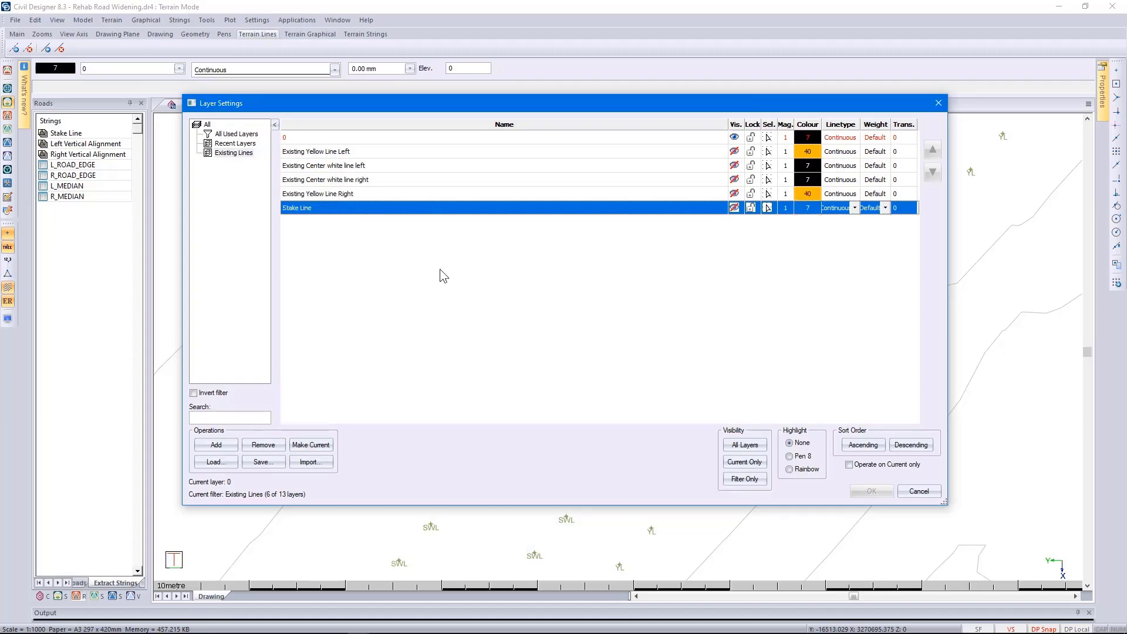
pyautogui.click(735, 125)
pyautogui.click(872, 491)
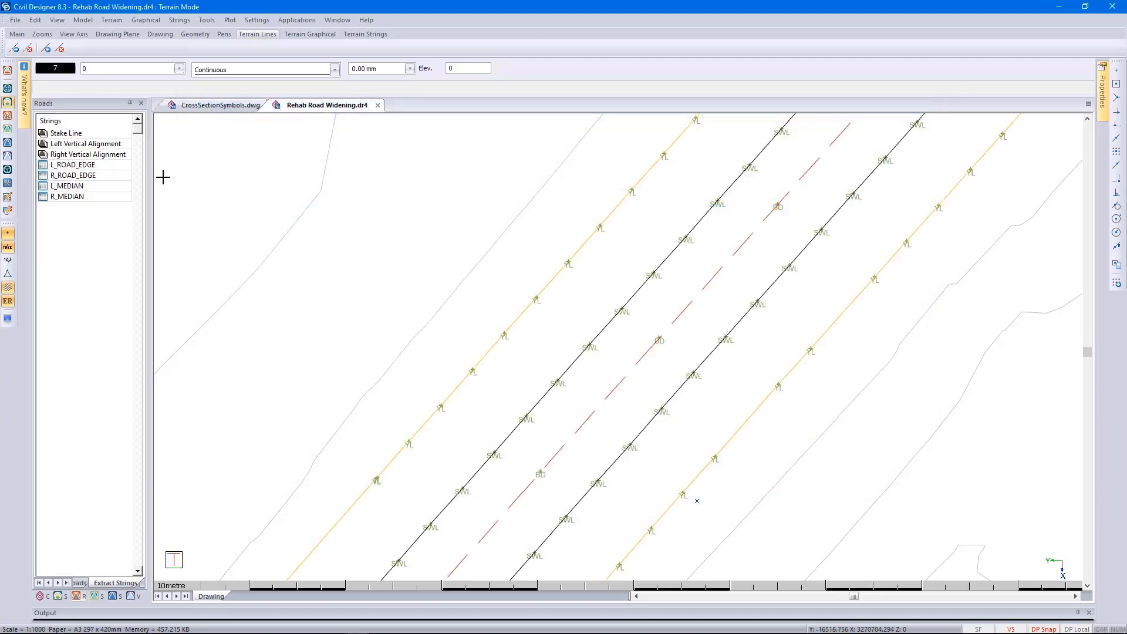
# Step: Switch from Terrain mode to drafting mode and turn off the display of the terrain points
pyautogui.click(8, 71)
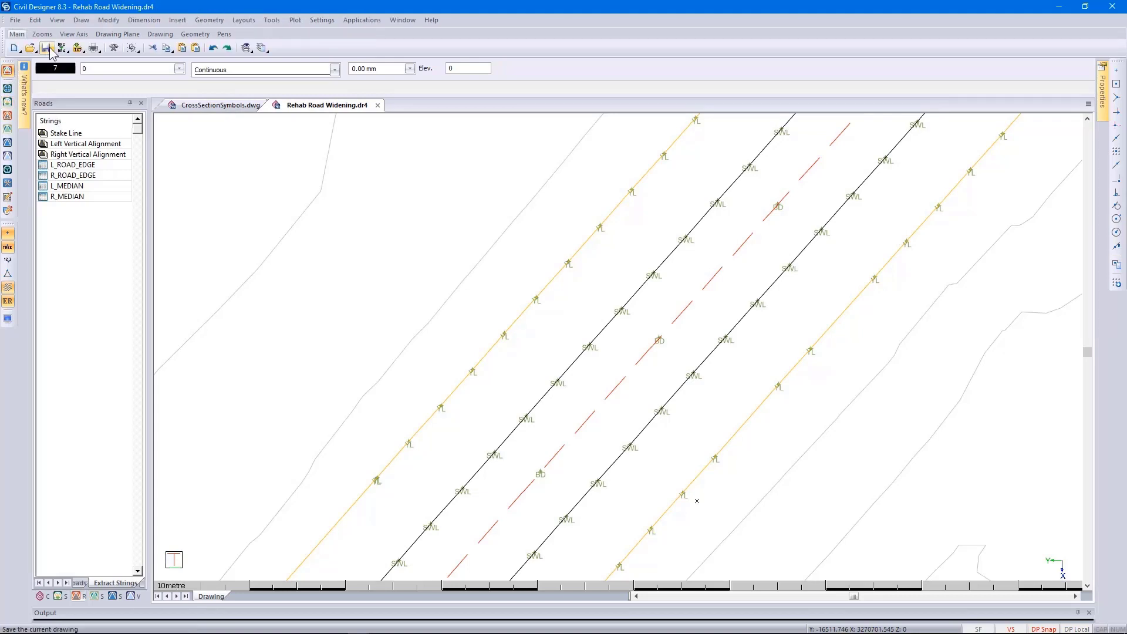
pyautogui.click(81, 20)
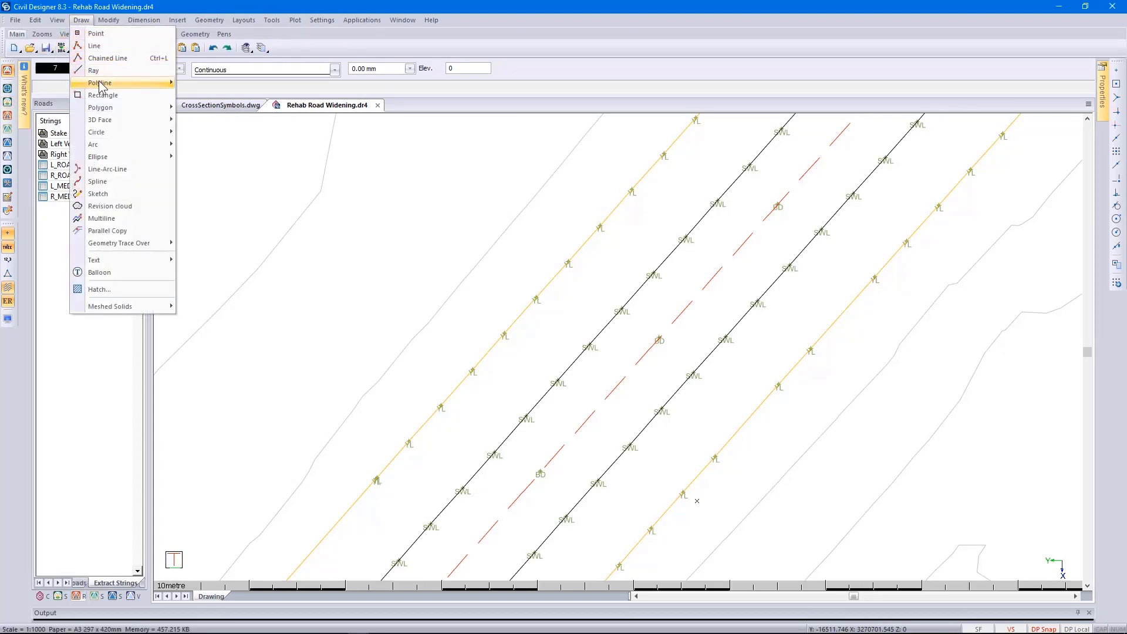
pyautogui.moveTo(101, 84)
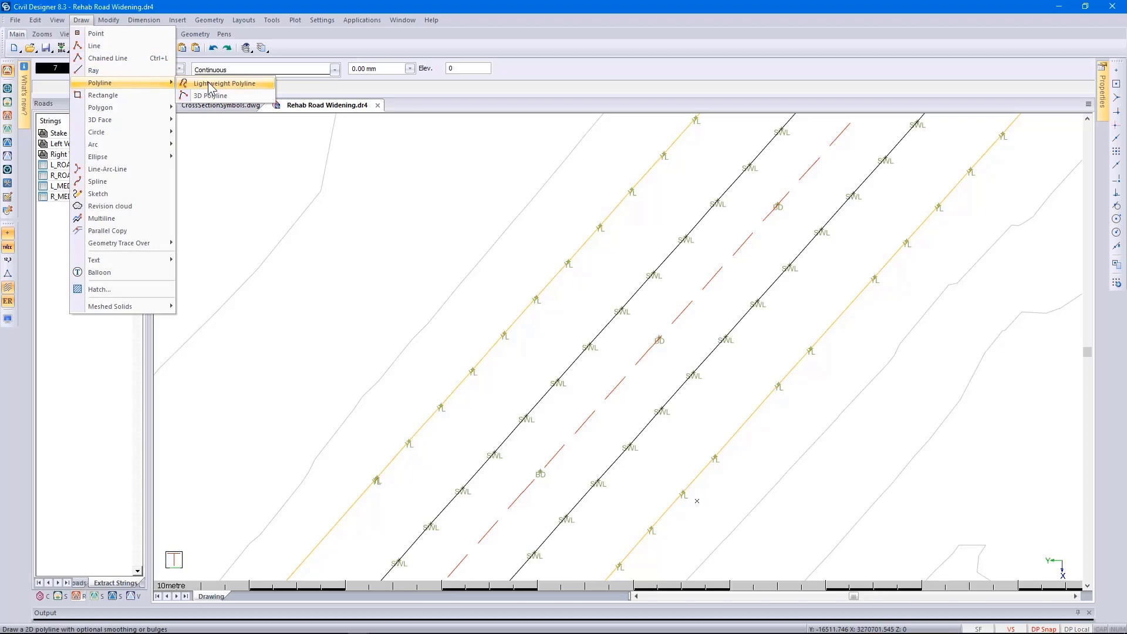
pyautogui.click(431, 108)
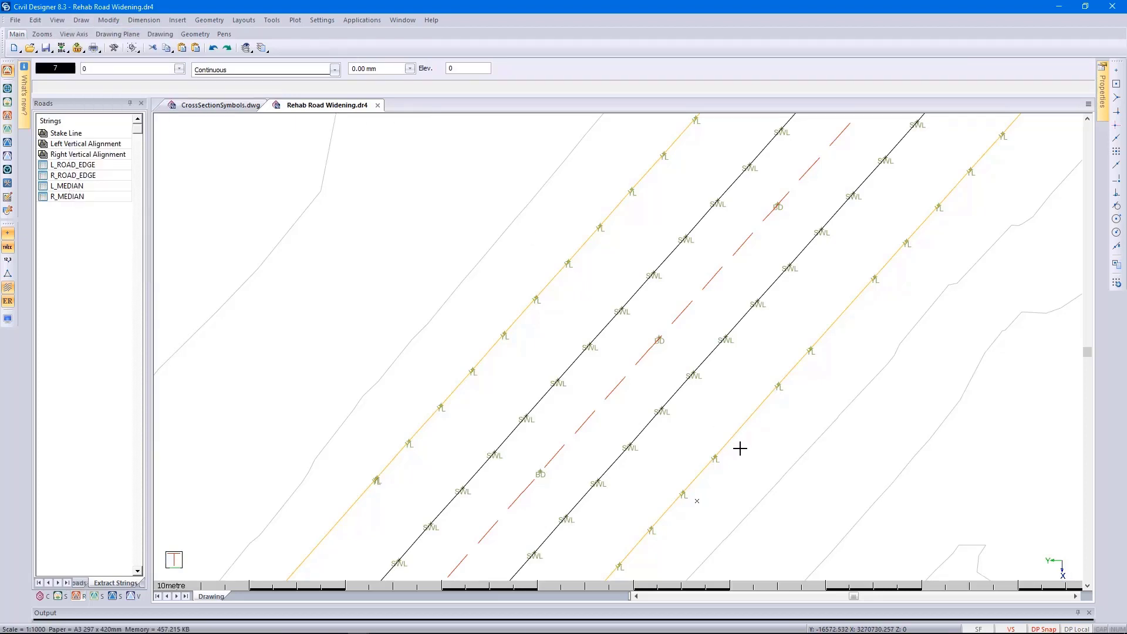
pyautogui.click(8, 239)
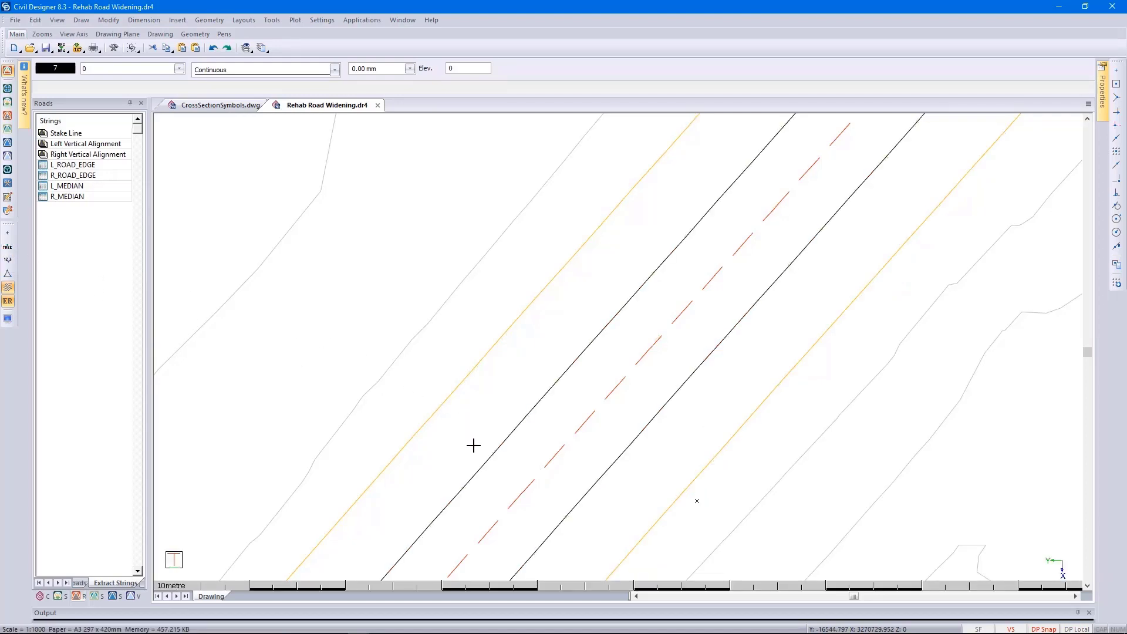
# Step: Select the existing road lines with a crossing window, check their full extent along the route, and clear the selection
pyautogui.scroll(-2, 473, 446)
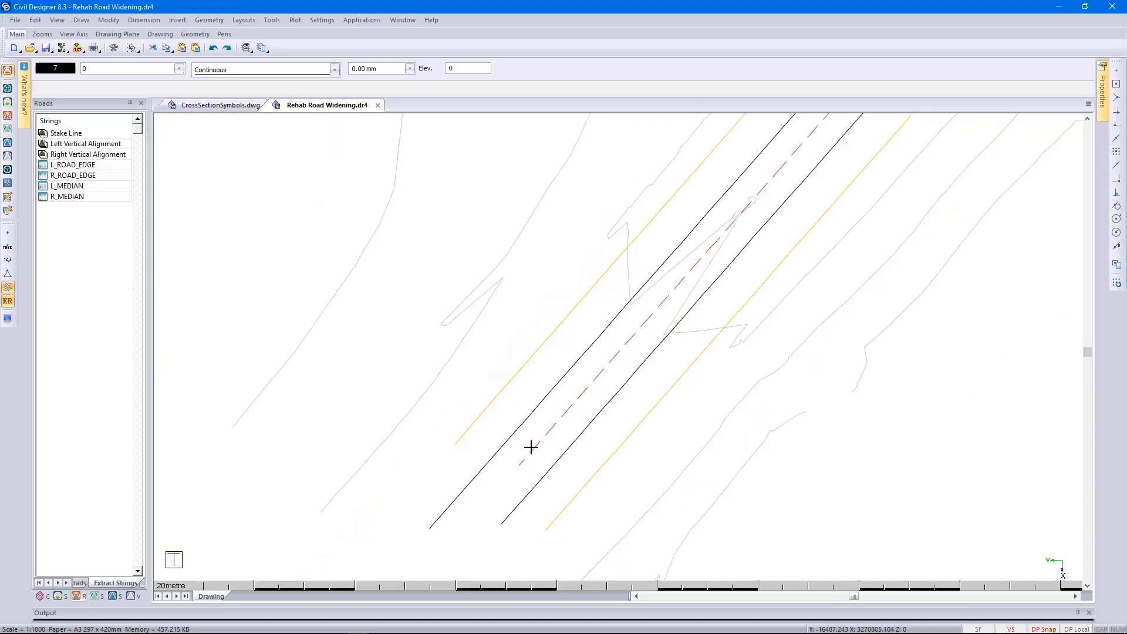
pyautogui.moveTo(666, 410); pyautogui.dragTo(498, 345)
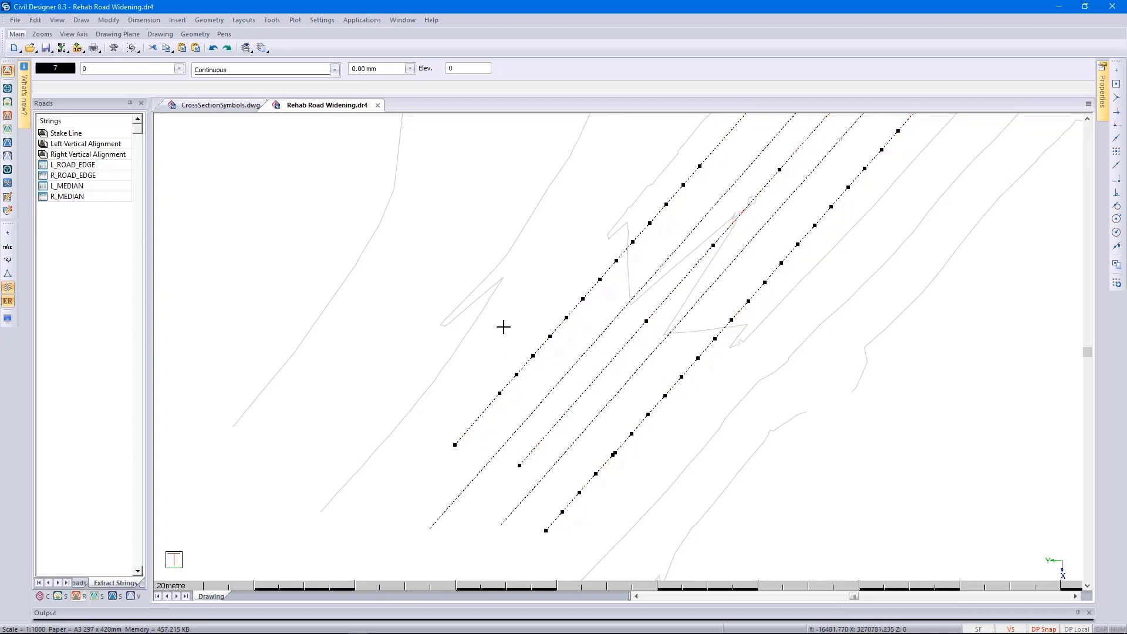
pyautogui.press('z')
pyautogui.press('a')
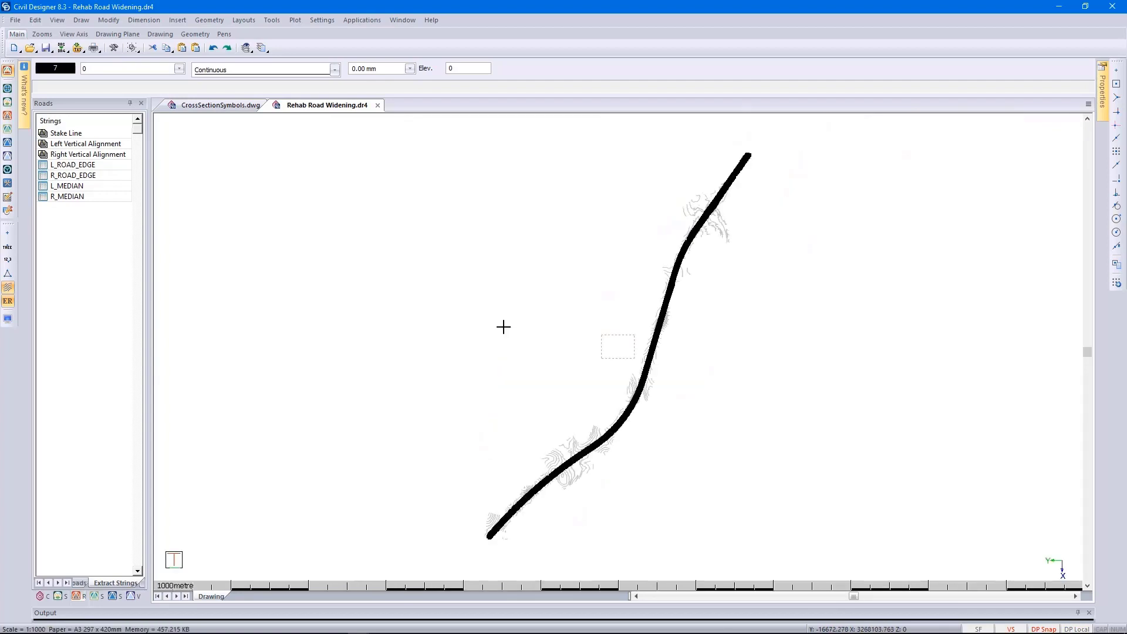
pyautogui.press('z')
pyautogui.press('p')
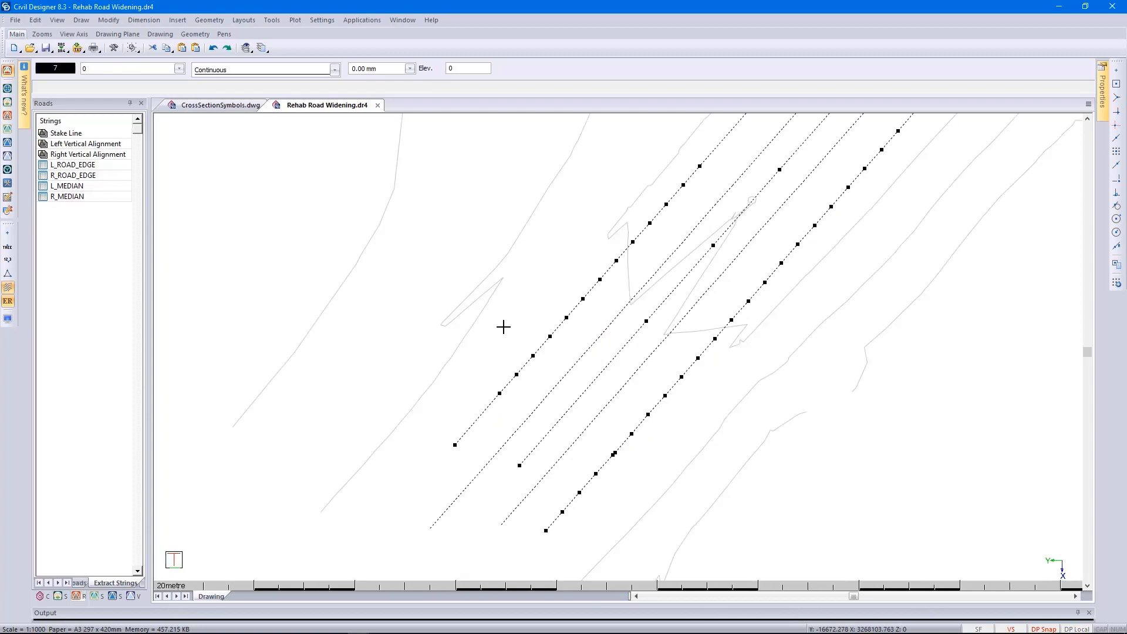
pyautogui.press('Escape')
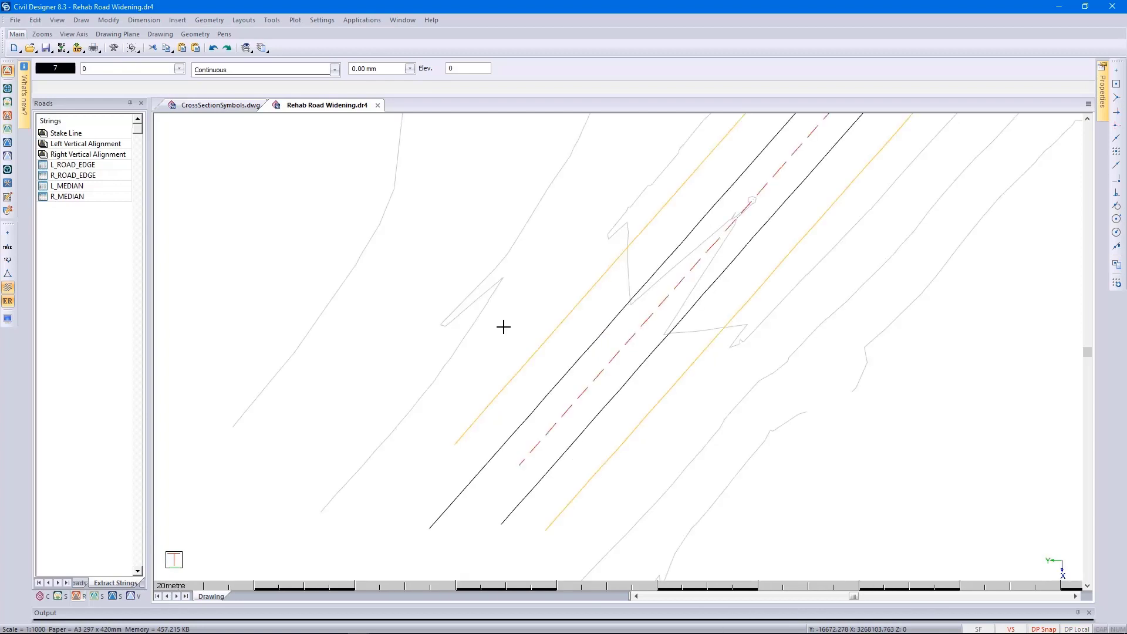
# Step: Switch to Roads mode and select Road1 as the current road, accepting its control panel settings
pyautogui.click(8, 115)
pyautogui.click(15, 20)
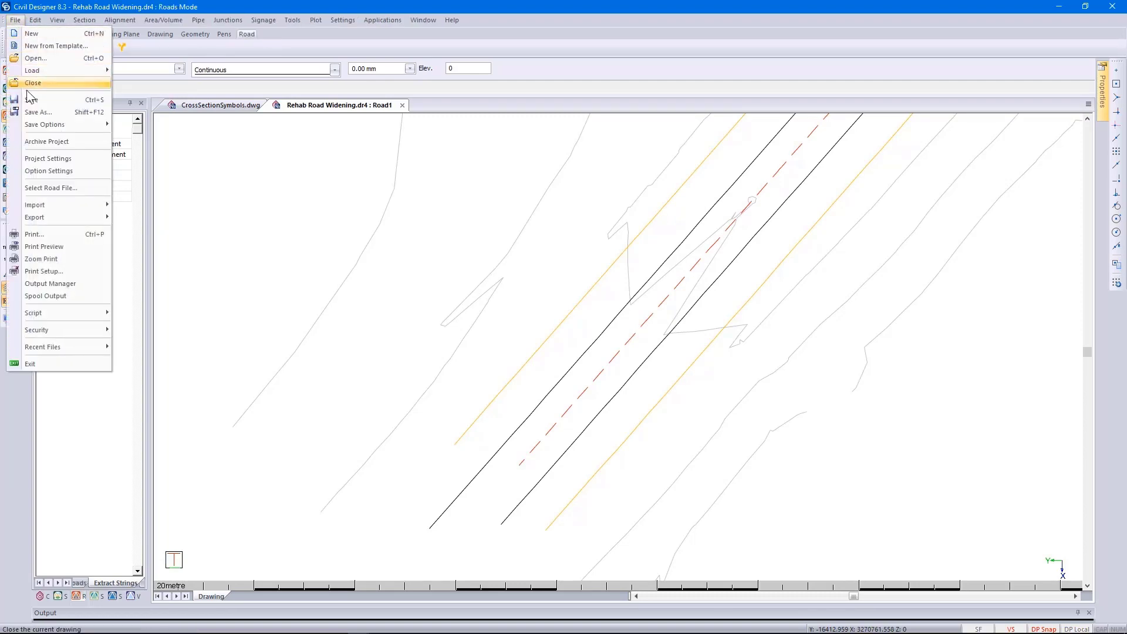
pyautogui.click(46, 187)
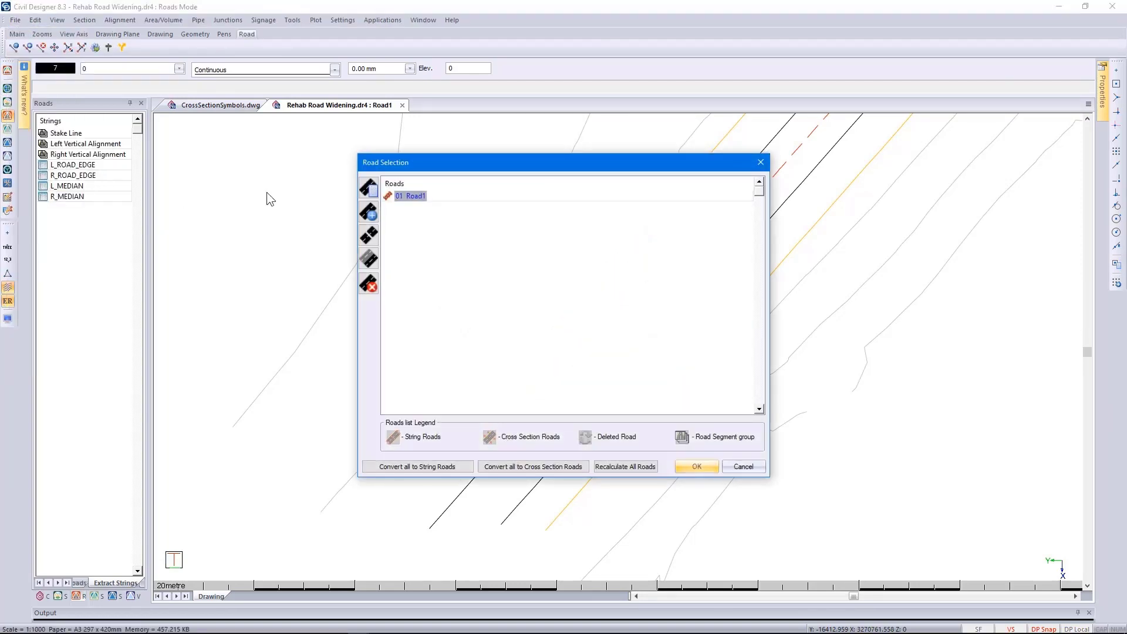
pyautogui.click(373, 194)
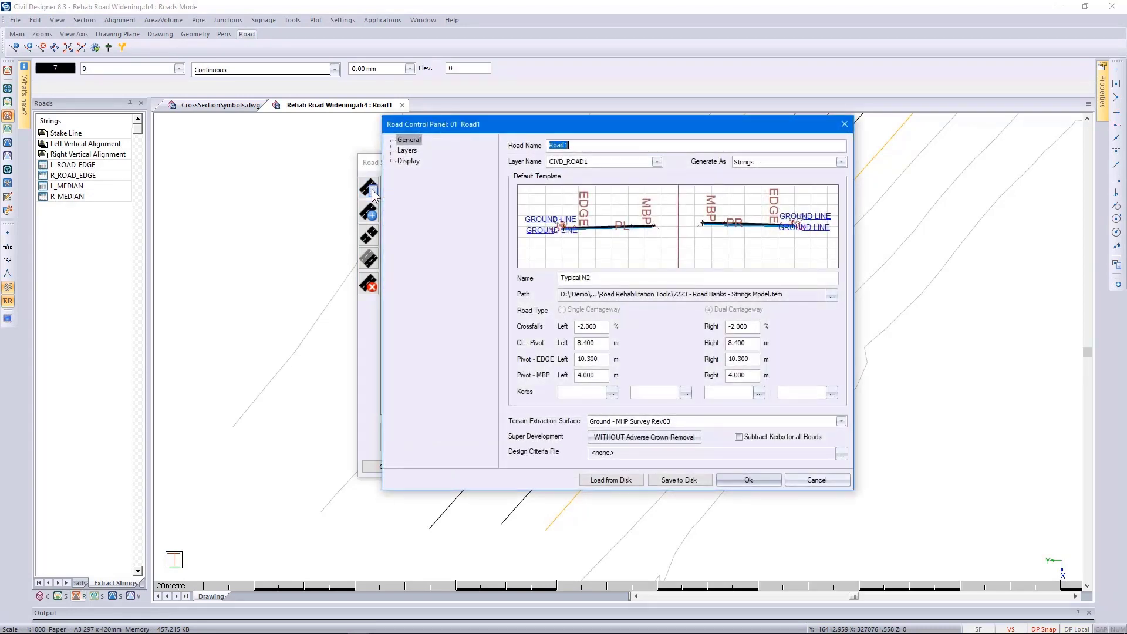
pyautogui.click(734, 481)
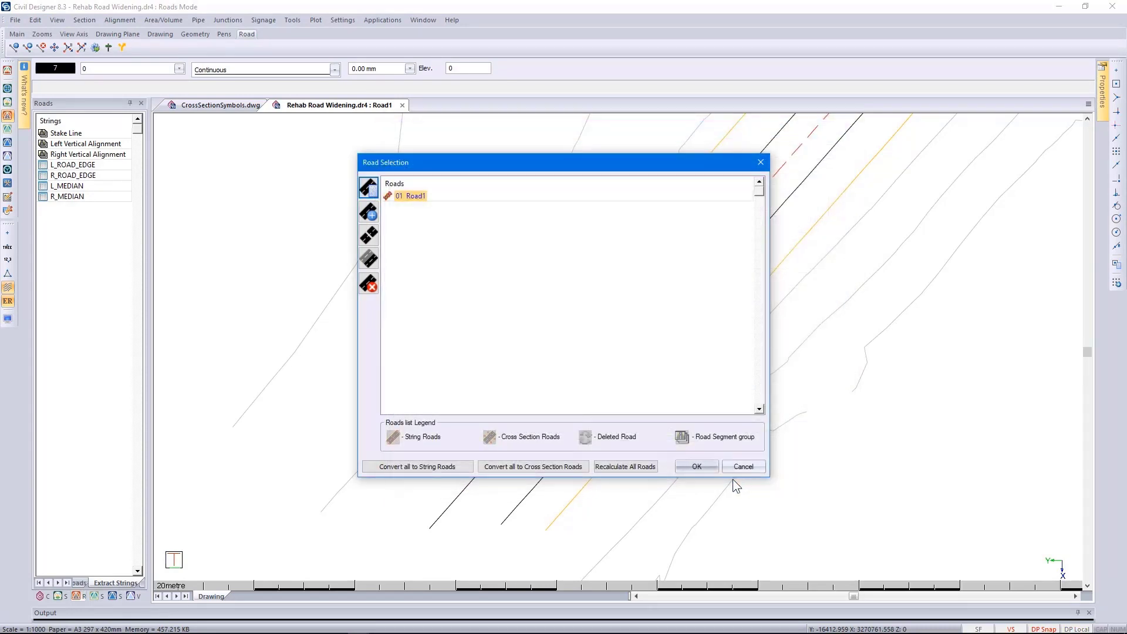
pyautogui.click(697, 467)
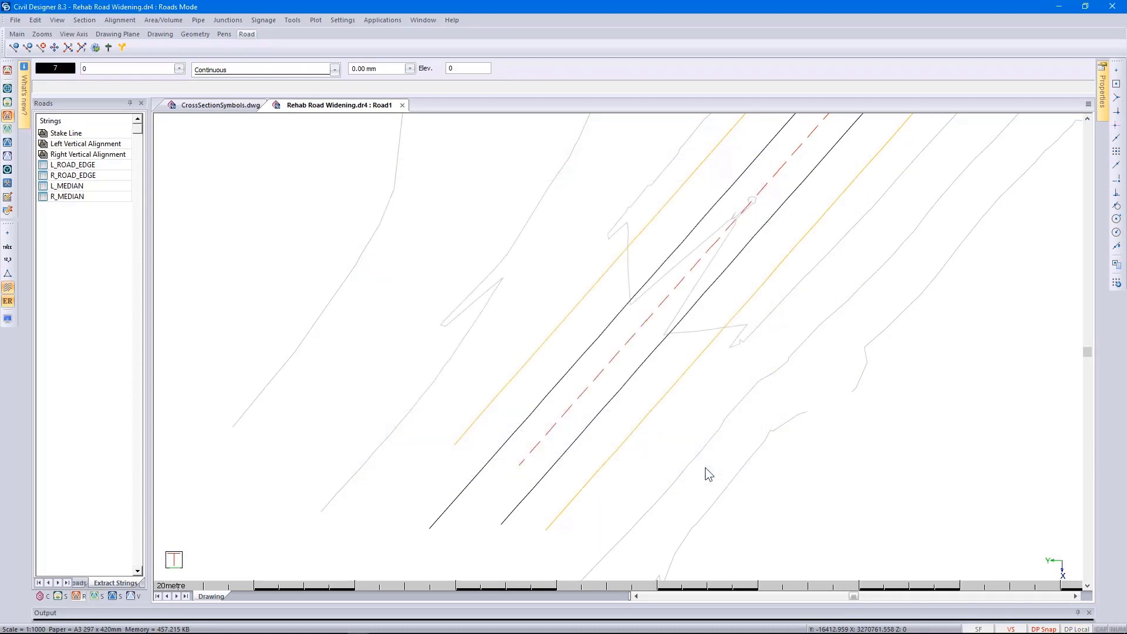
# Step: Turn on transparent shading for the terrain surface Ground - MHP Survey Rev03
pyautogui.click(7, 319)
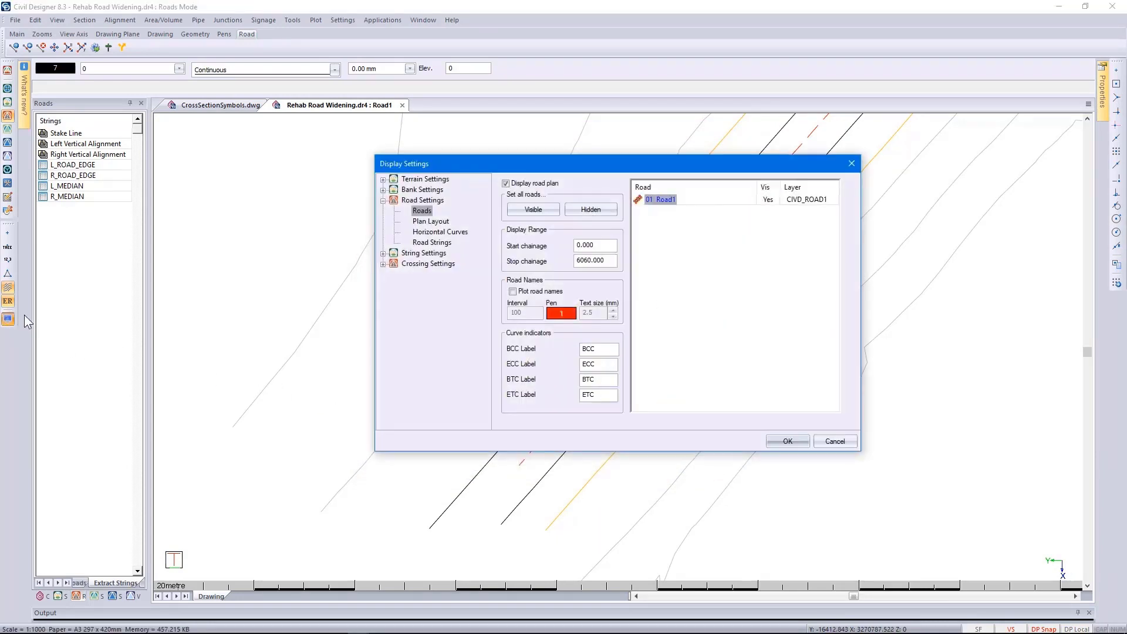
pyautogui.click(383, 179)
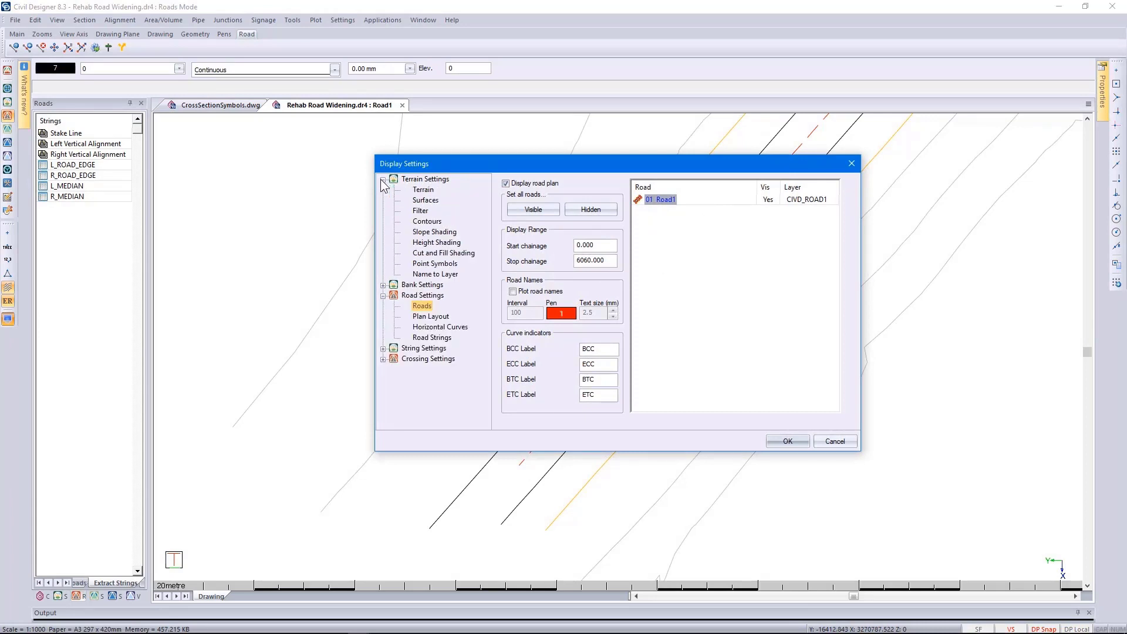
pyautogui.click(426, 201)
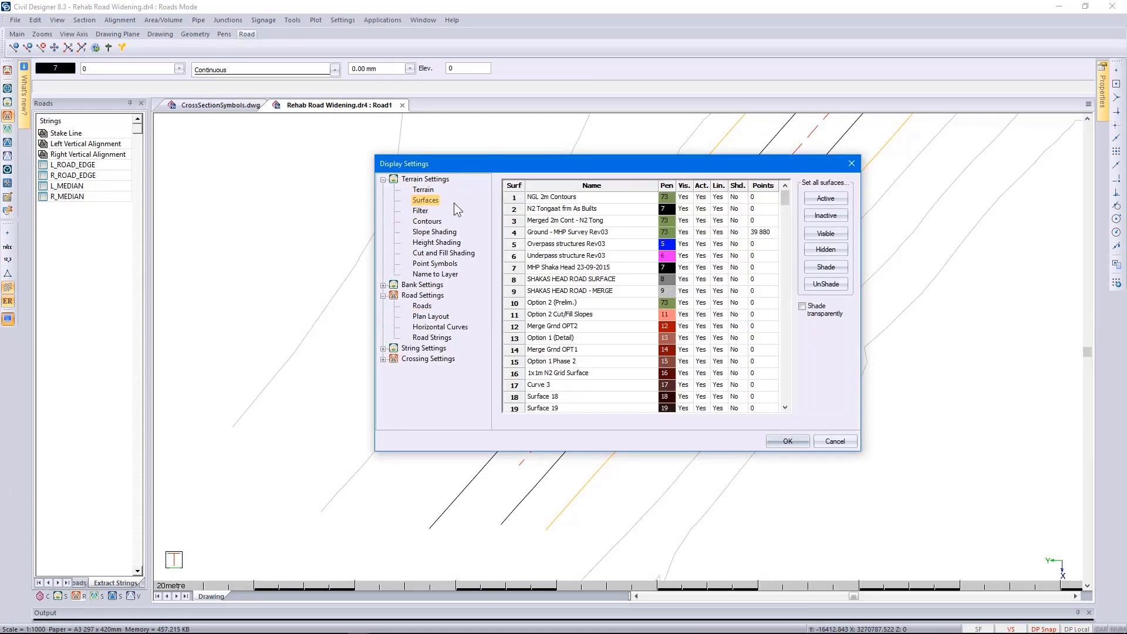
pyautogui.click(735, 232)
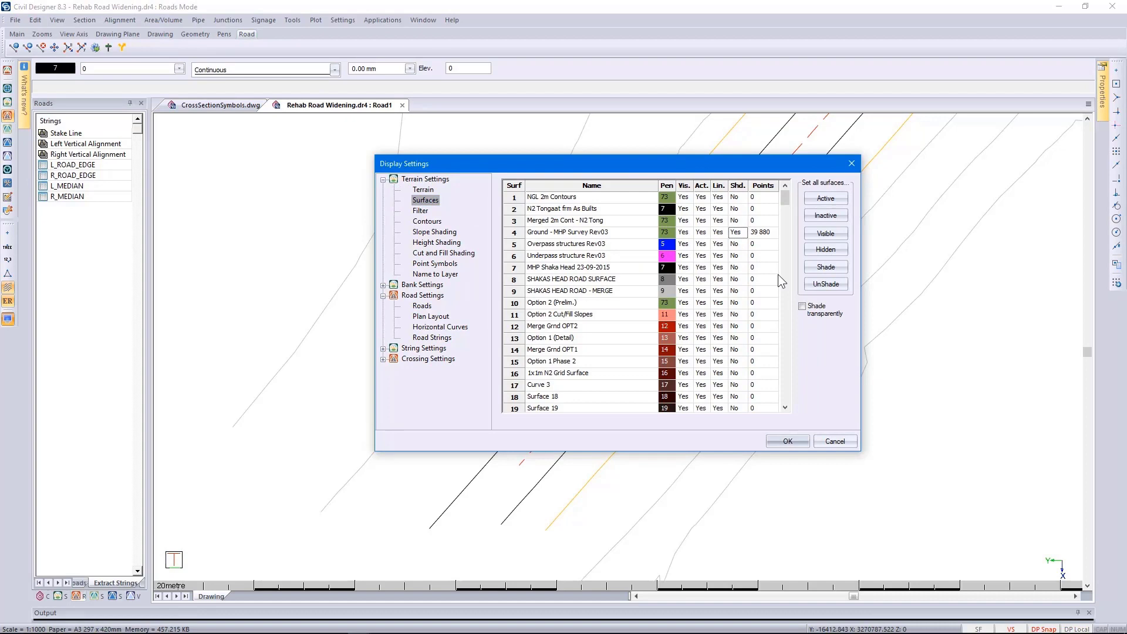
pyautogui.click(802, 306)
pyautogui.click(787, 440)
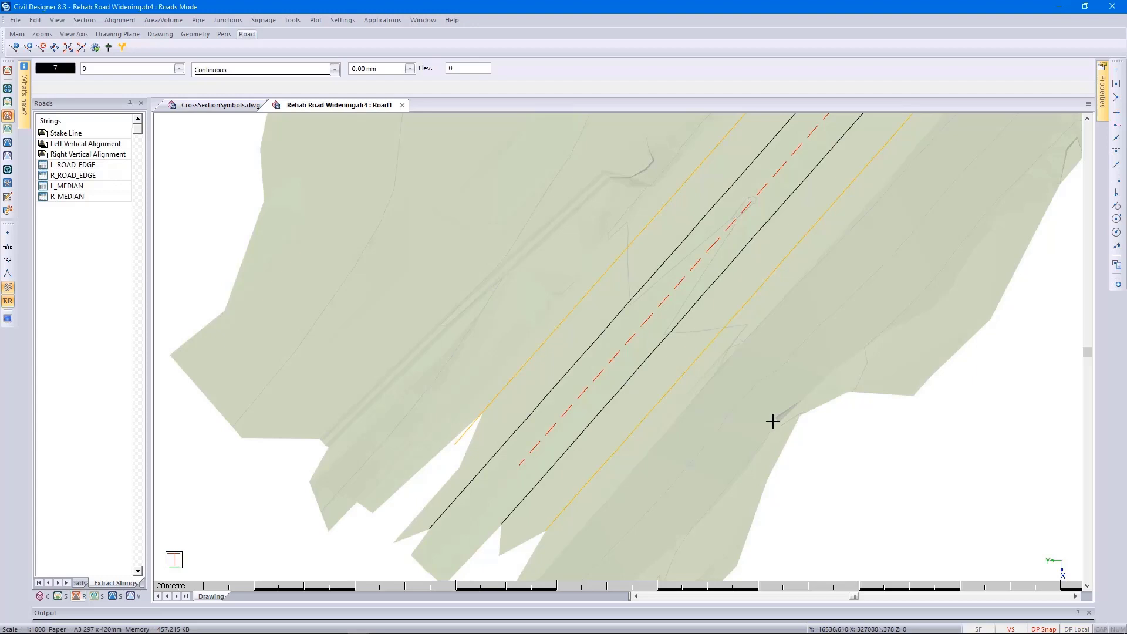
# Step: Start a dual carriageway string extraction from all CAD entities, including the stake line and the left and right pivot, edge and median strings
pyautogui.click(119, 19)
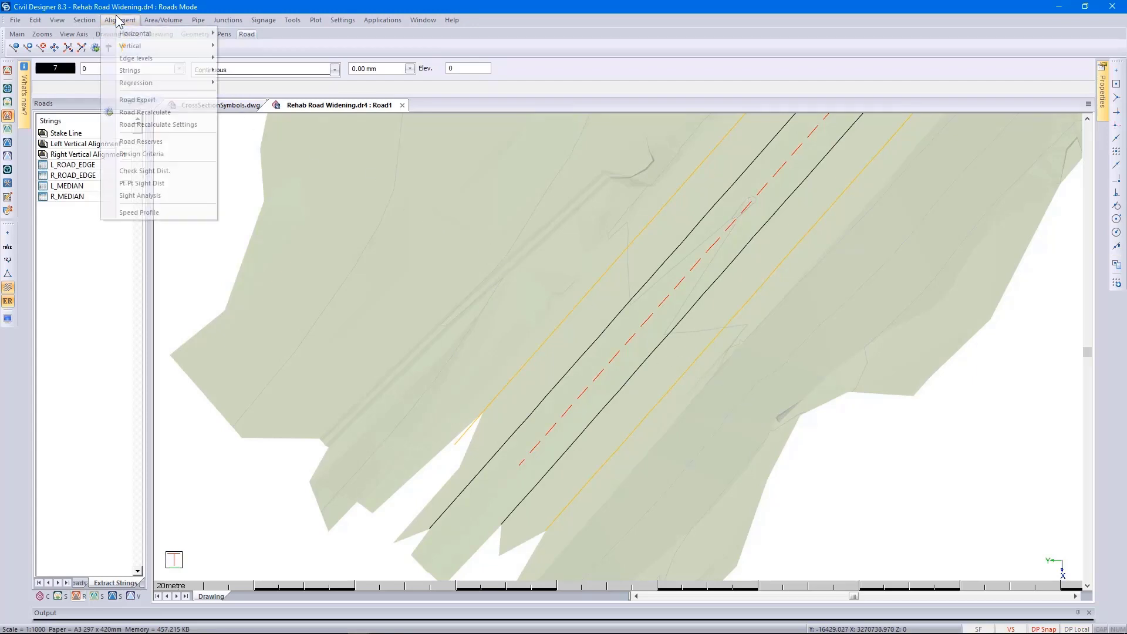
pyautogui.moveTo(214, 87)
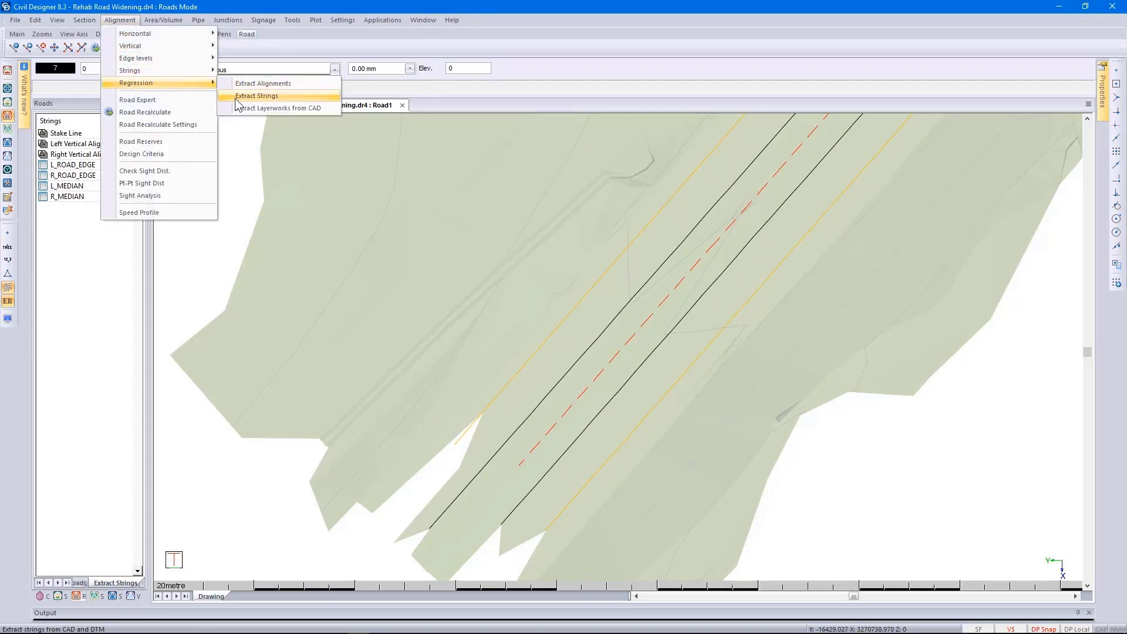
pyautogui.click(237, 97)
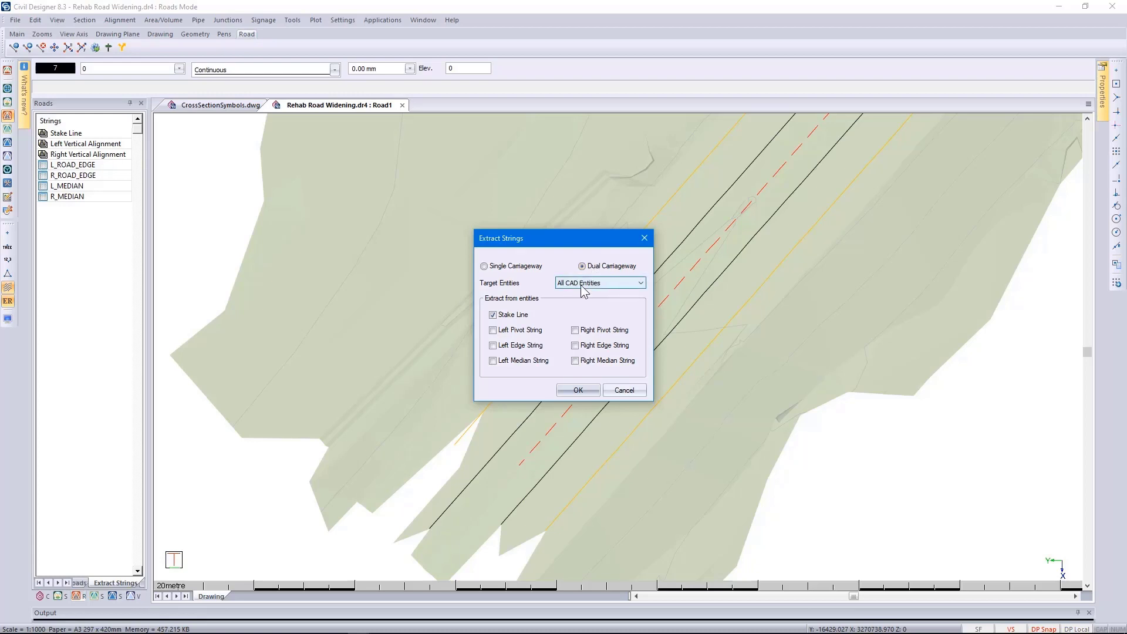
pyautogui.click(517, 332)
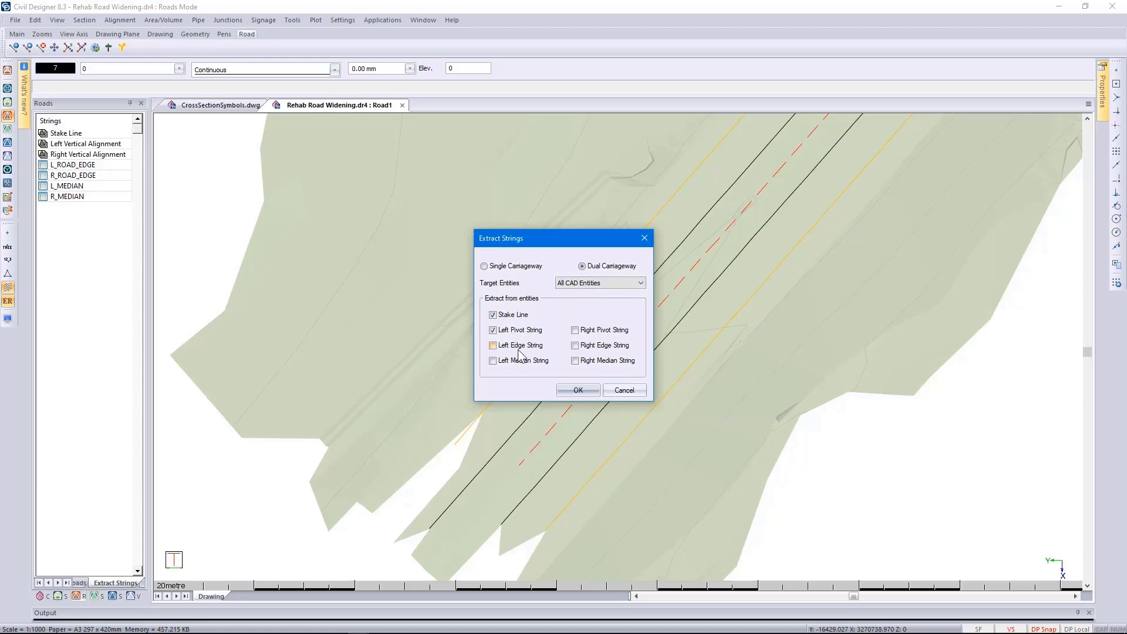
pyautogui.click(520, 346)
pyautogui.click(522, 360)
pyautogui.click(584, 333)
pyautogui.click(575, 348)
pyautogui.click(576, 362)
pyautogui.click(578, 390)
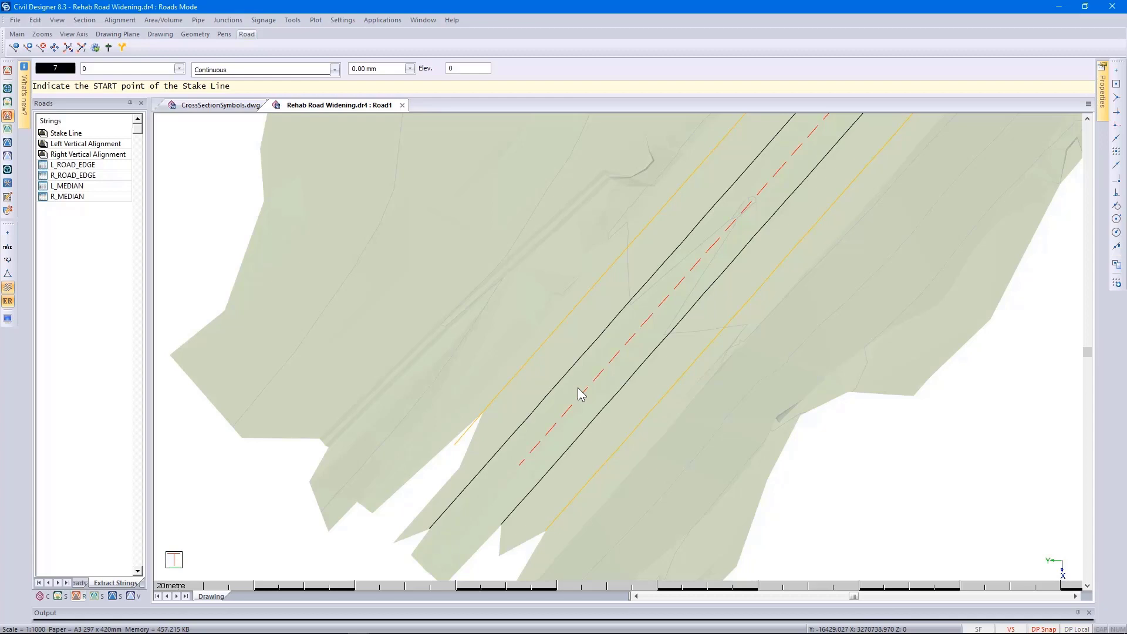
# Step: Extract the stake line from the dashed red centre line without an end point, overwriting the current road layers, at a 20 m interval
pyautogui.click(532, 457)
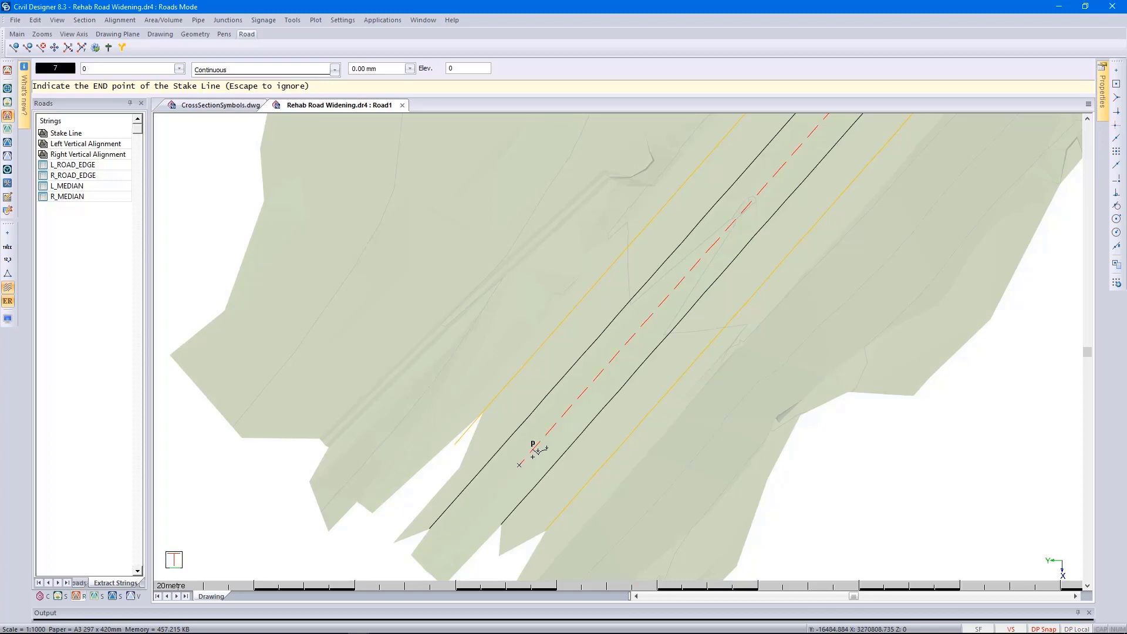
pyautogui.press('Escape')
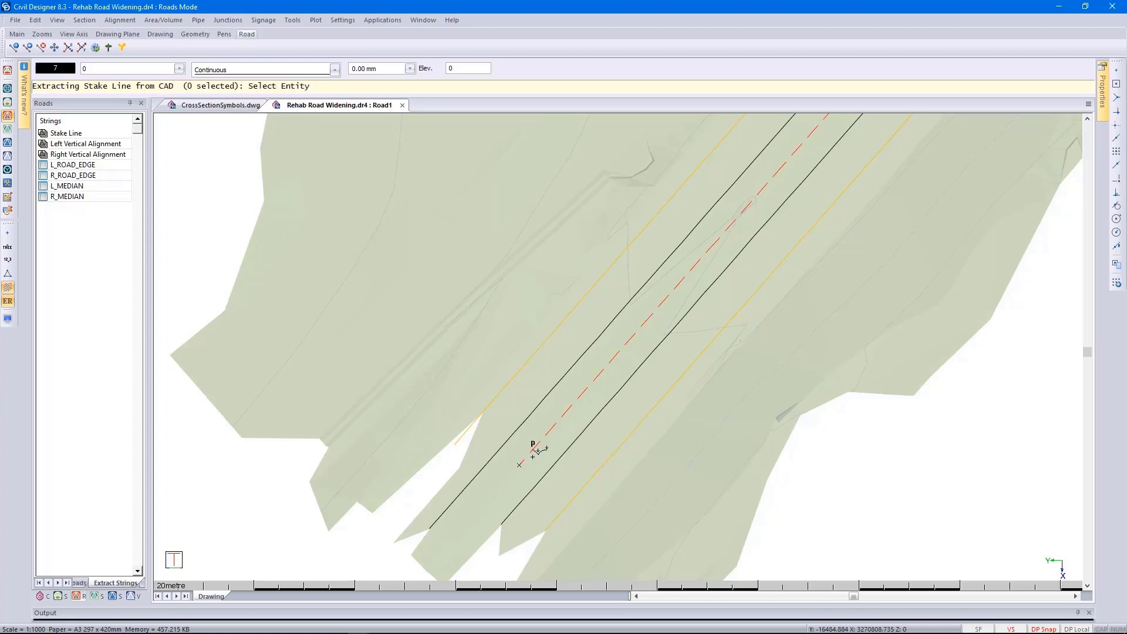
pyautogui.click(548, 431)
pyautogui.rightClick(549, 430)
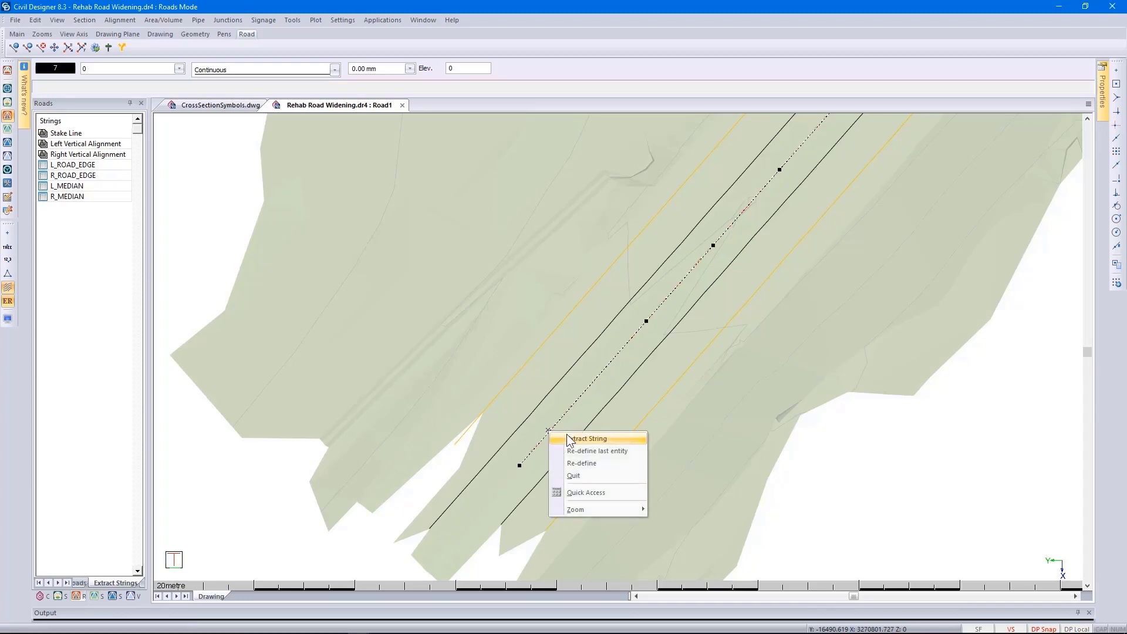
pyautogui.click(573, 441)
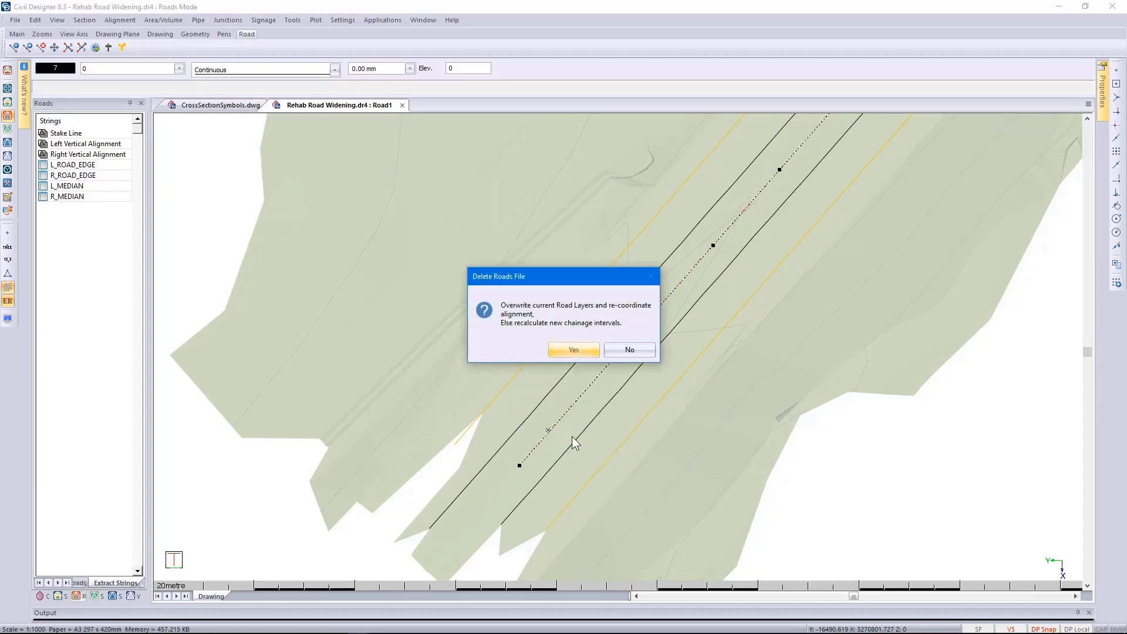
pyautogui.click(567, 351)
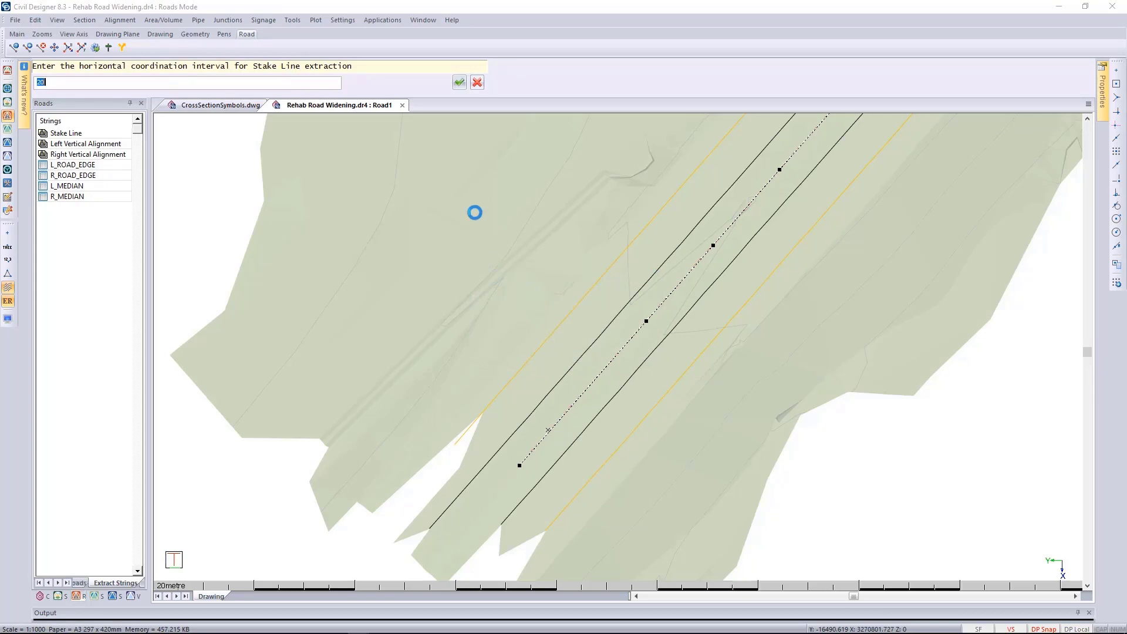
pyautogui.click(459, 83)
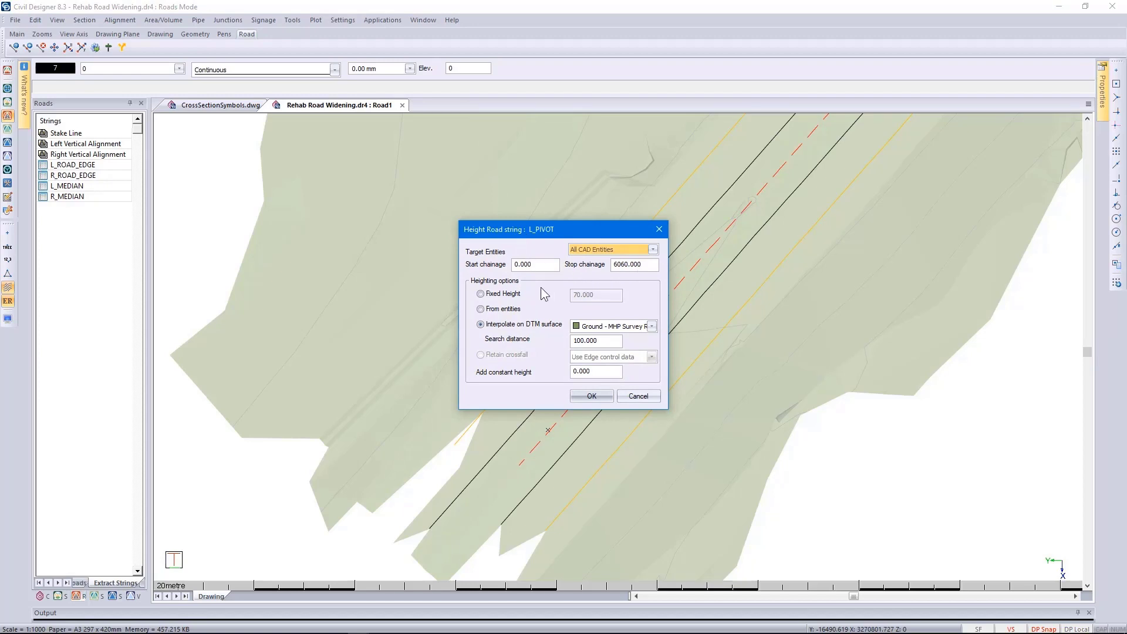
# Step: Extract the left pivot string from the black line left of the dashed red centre line, interpolating heights on Ground - MHP Survey Rev03
pyautogui.click(513, 297)
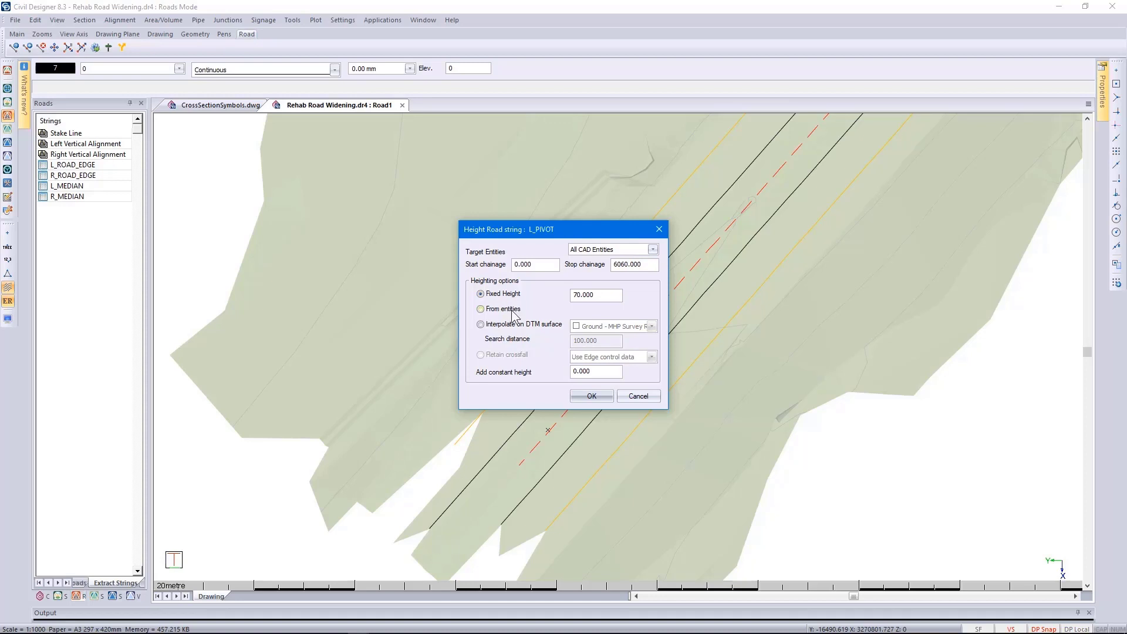
pyautogui.click(513, 312)
pyautogui.click(515, 324)
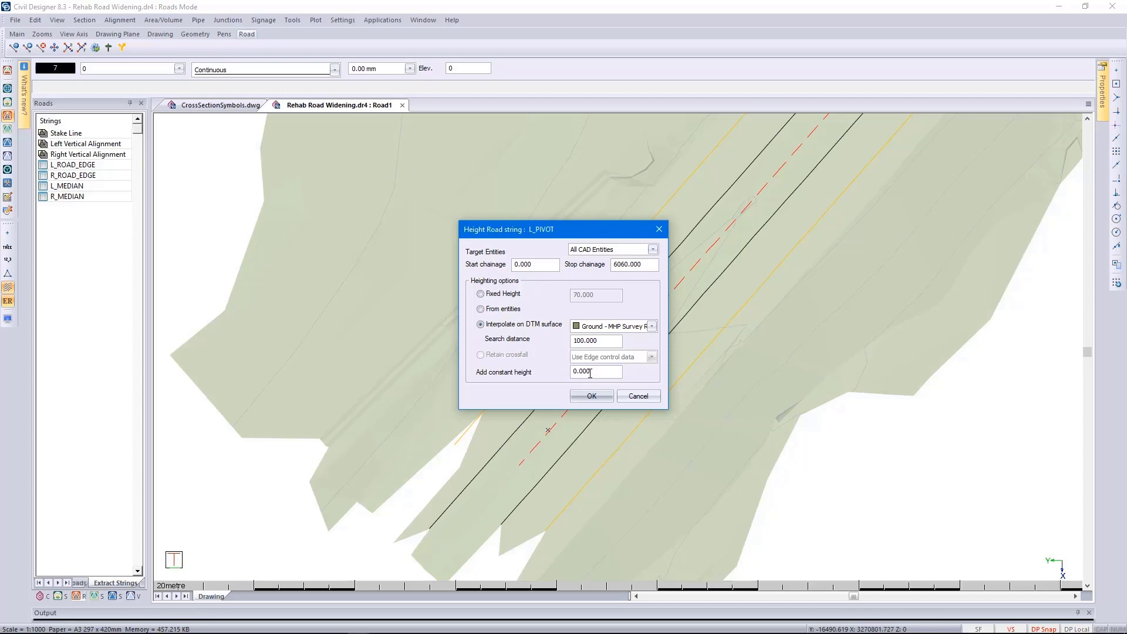
pyautogui.moveTo(590, 371); pyautogui.dragTo(583, 372)
pyautogui.click(592, 397)
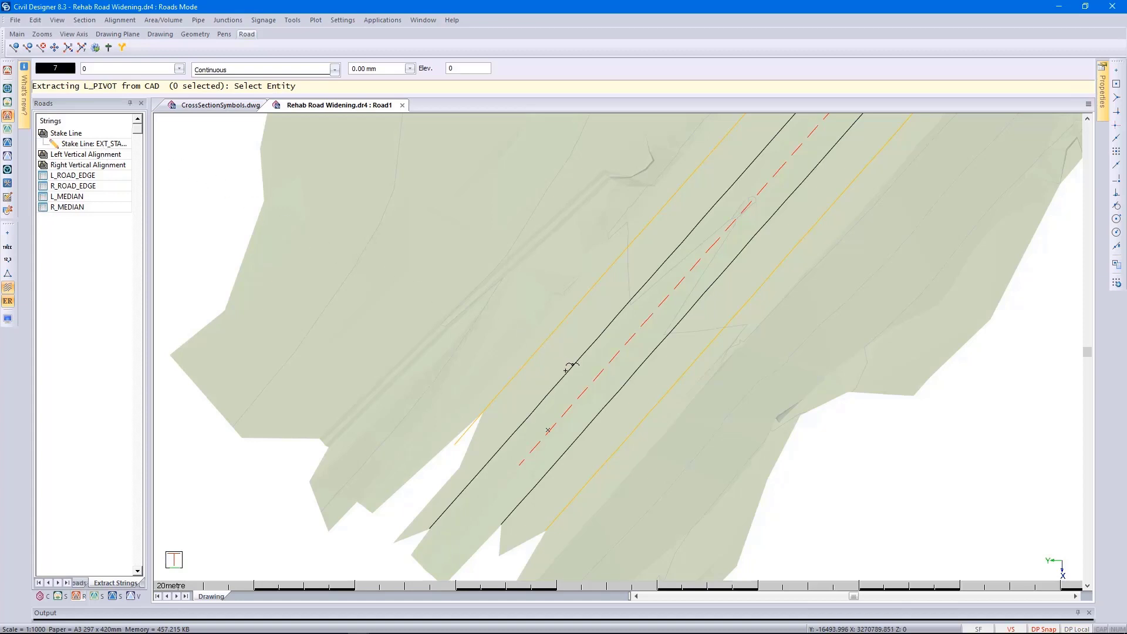
pyautogui.click(567, 368)
pyautogui.rightClick(567, 369)
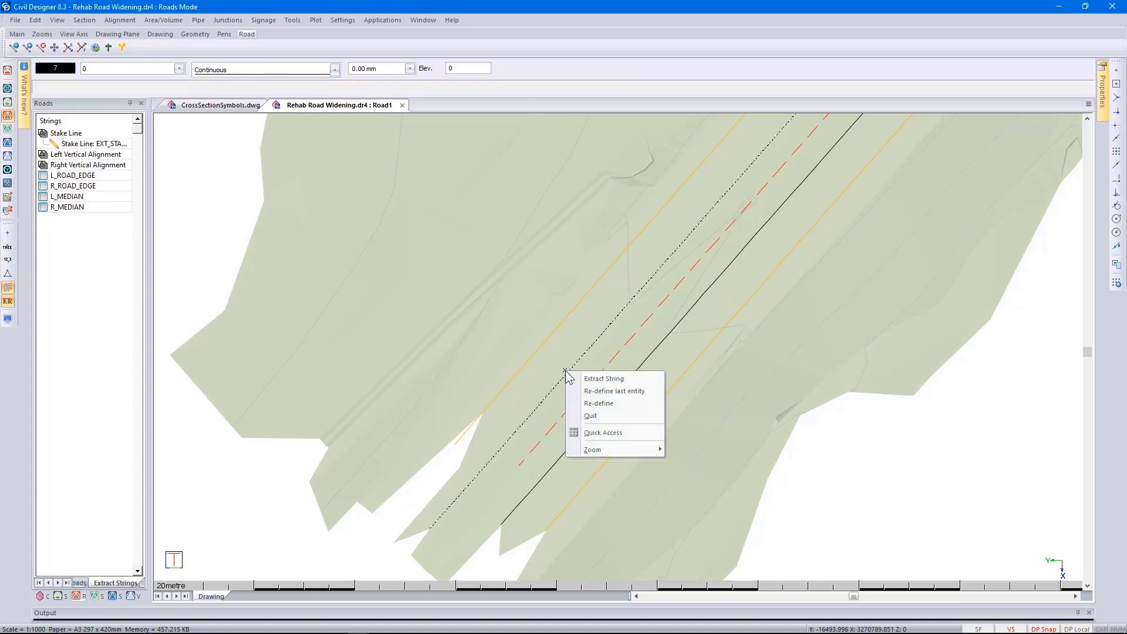
pyautogui.click(596, 376)
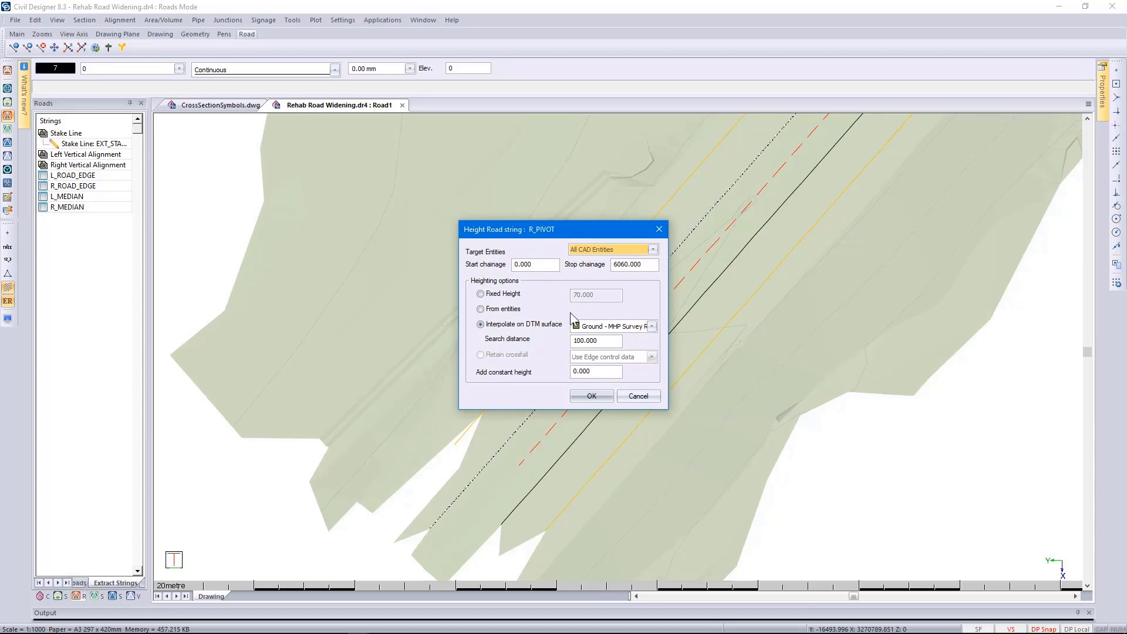
# Step: Extract the right pivot string from the black line right of the centre line, with heights interpolated on the ground surface
pyautogui.click(592, 396)
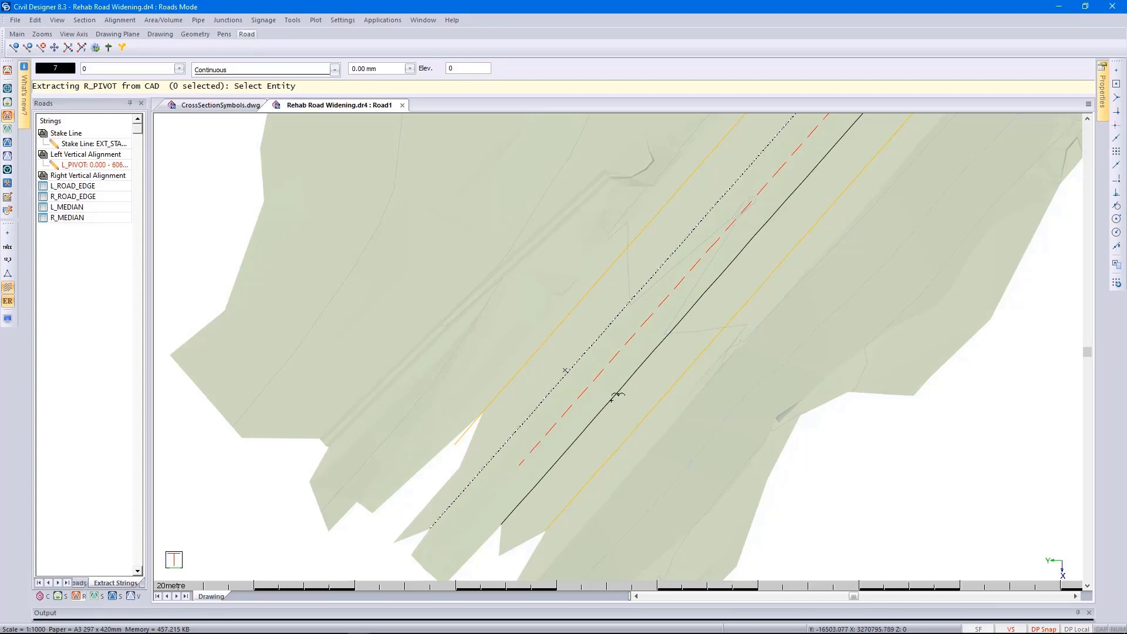
pyautogui.rightClick(611, 400)
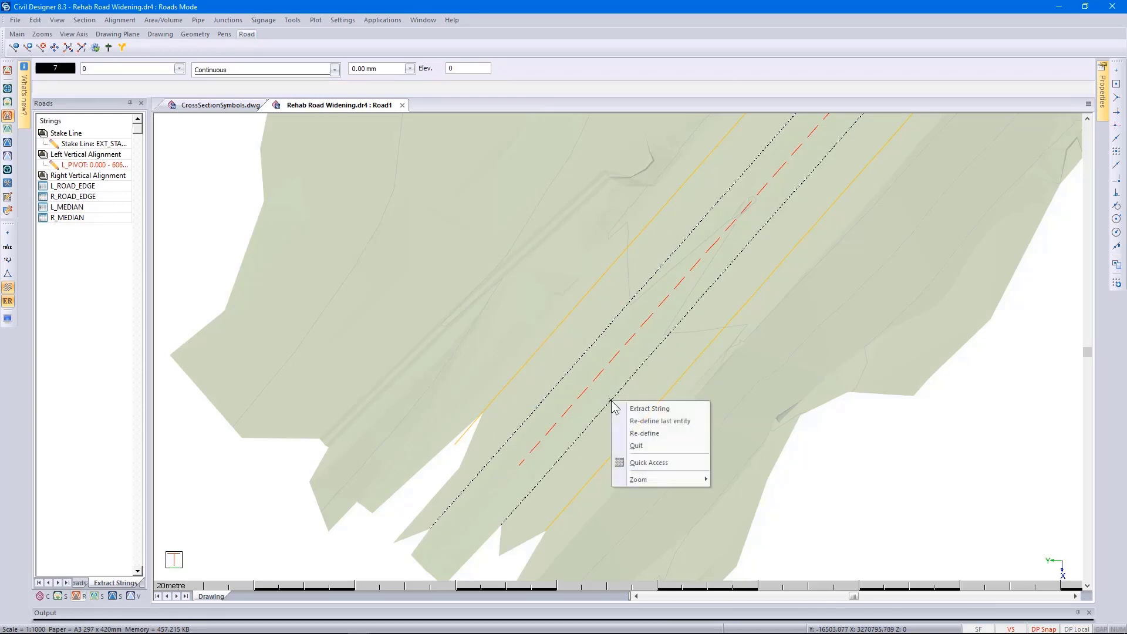
pyautogui.click(627, 408)
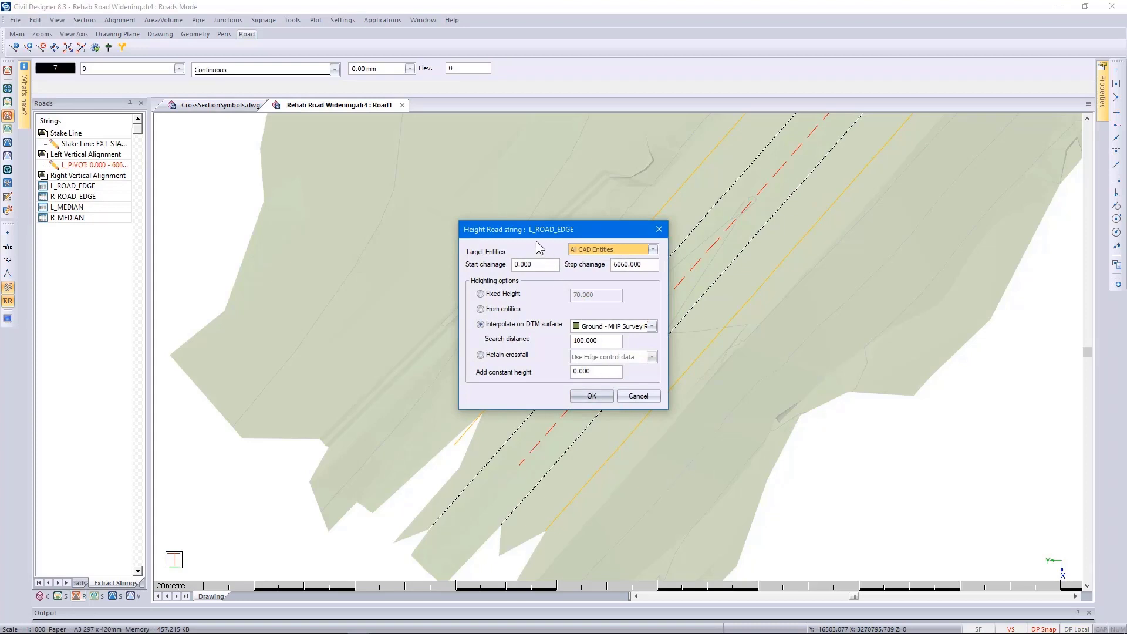
# Step: Extract the left and right road edge strings from the outer yellow lines, interpolating their heights on the ground surface
pyautogui.click(590, 397)
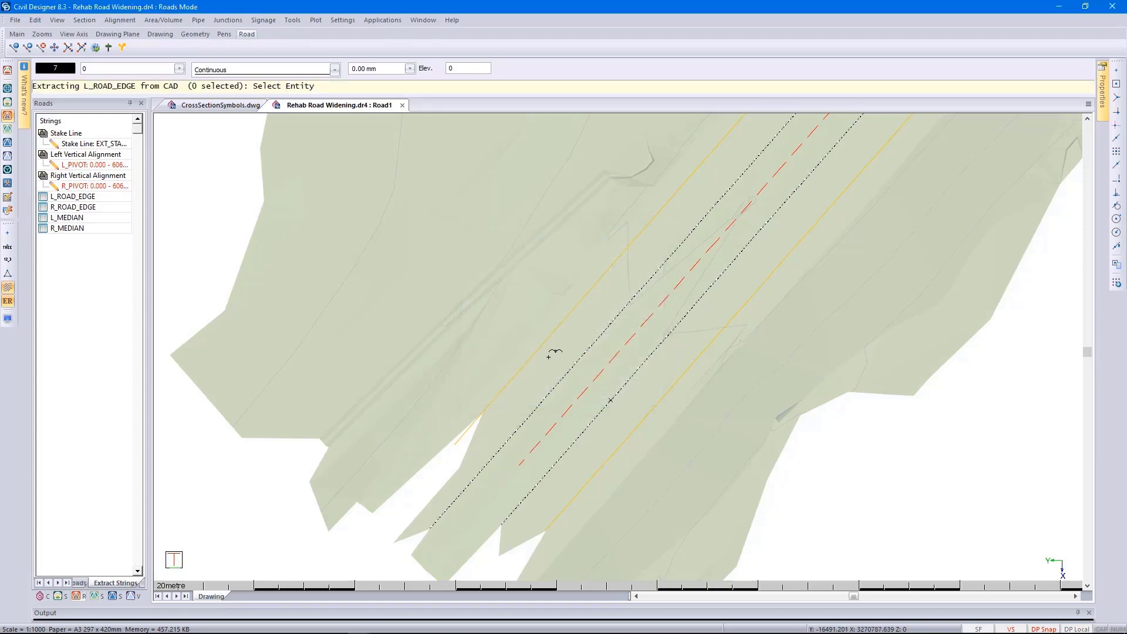
pyautogui.click(539, 349)
pyautogui.rightClick(539, 349)
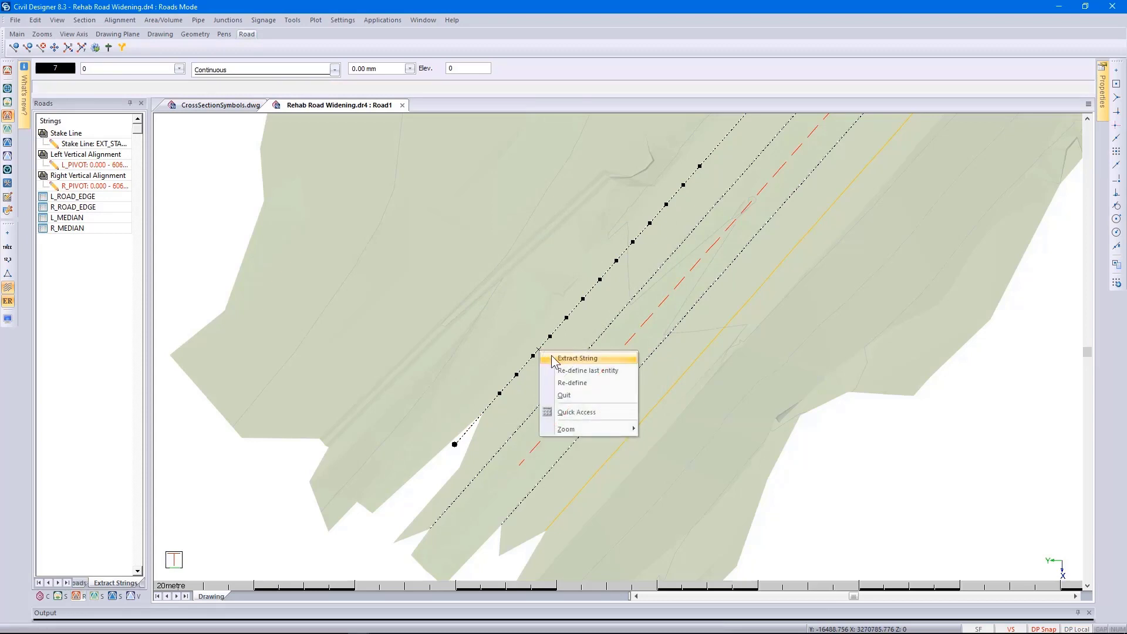
pyautogui.click(552, 357)
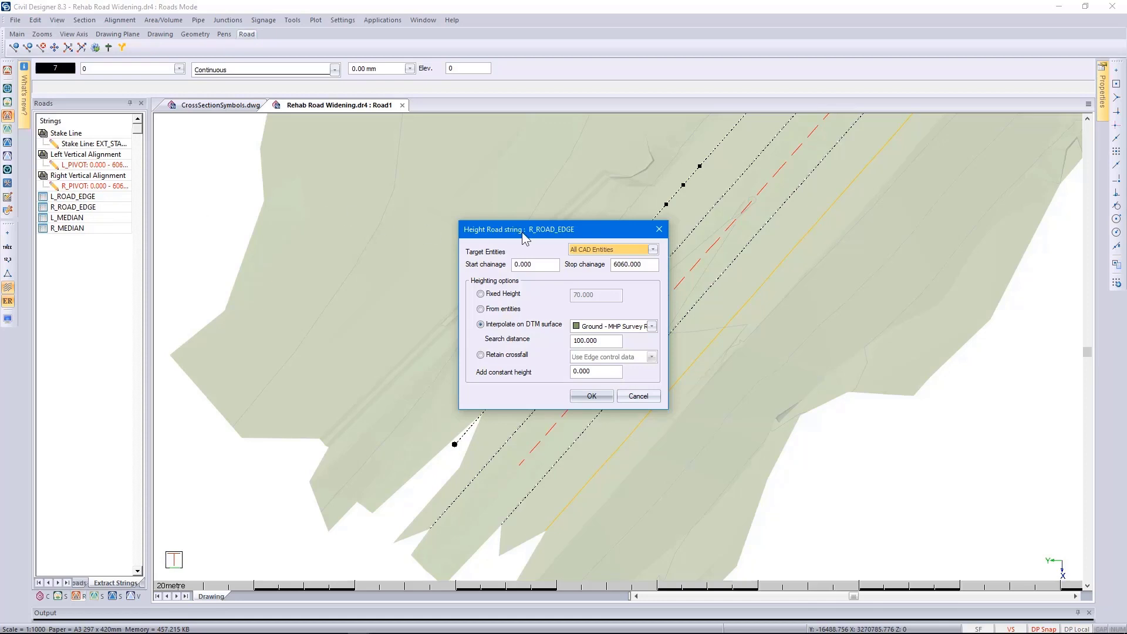
pyautogui.click(592, 396)
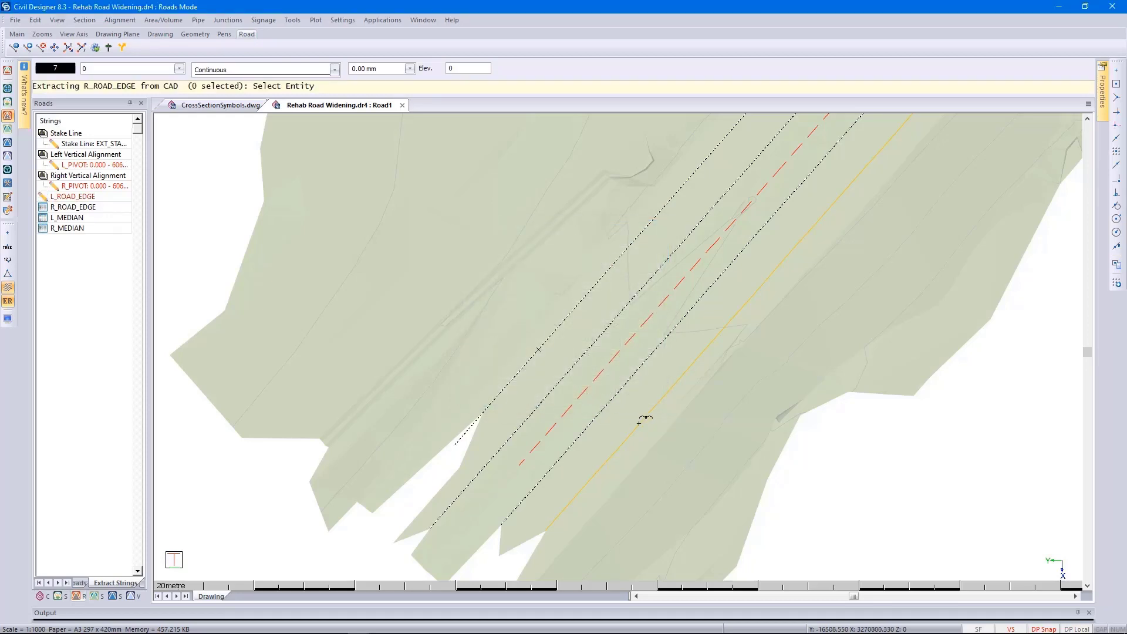
pyautogui.click(644, 418)
pyautogui.rightClick(640, 423)
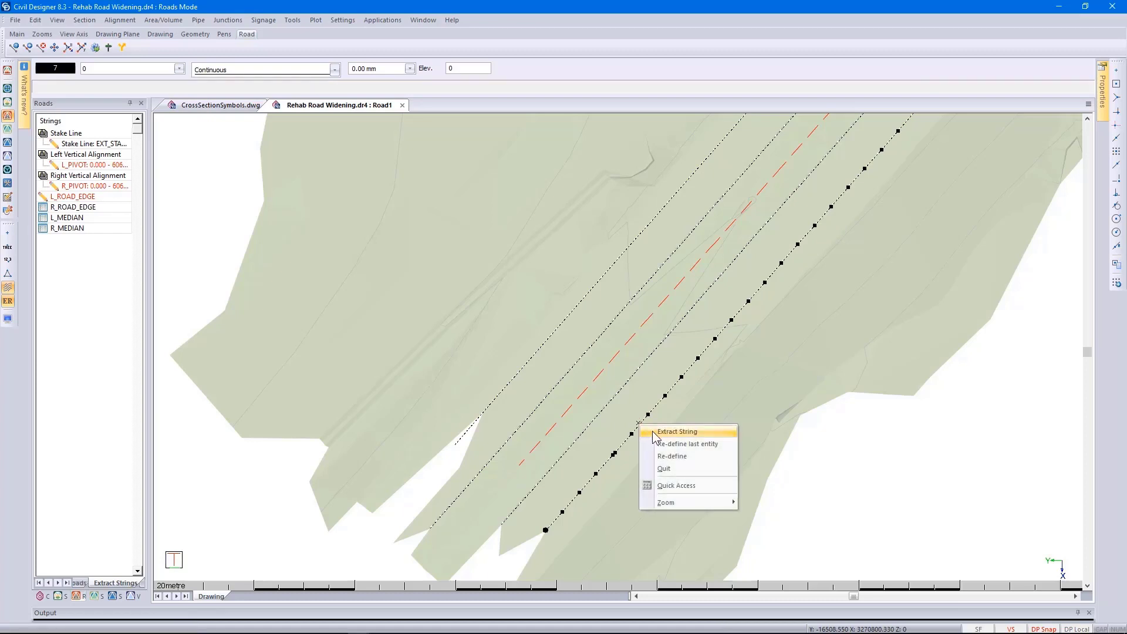
pyautogui.click(653, 432)
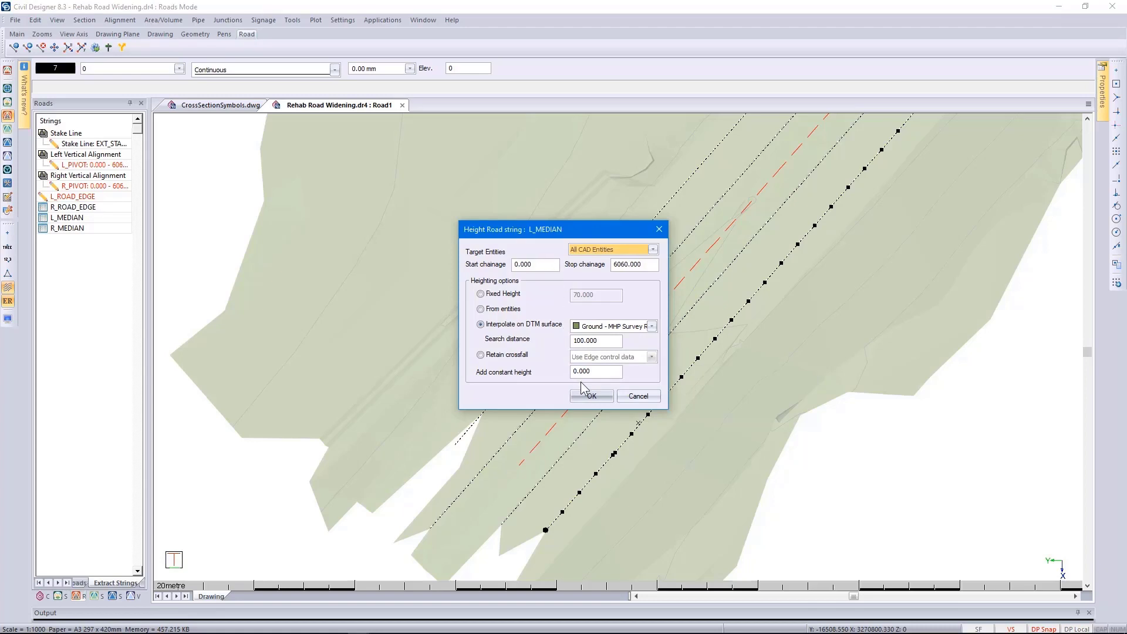
# Step: Extract the left and right median strings from the same black lines as the pivots, interpolating their heights on the ground surface
pyautogui.click(591, 396)
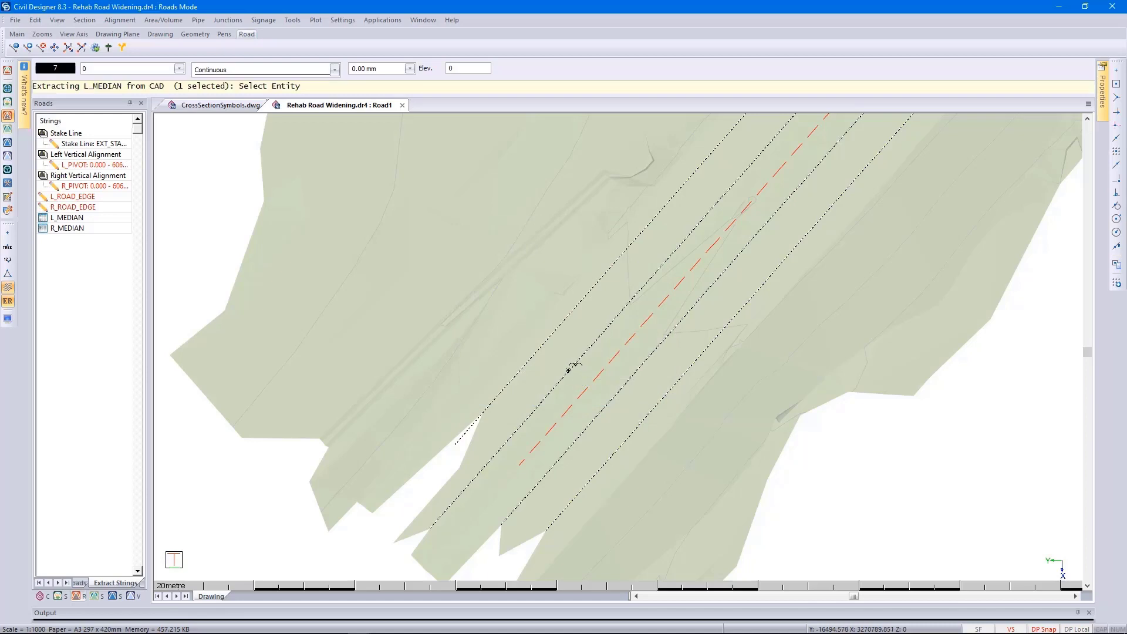
pyautogui.rightClick(569, 369)
pyautogui.click(581, 377)
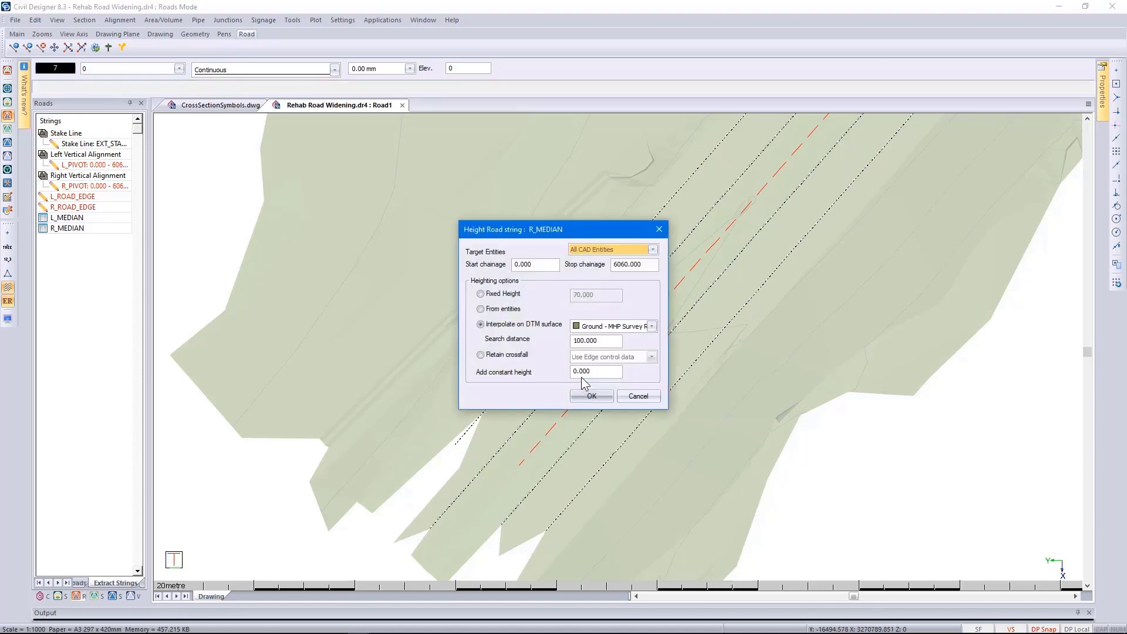
pyautogui.click(592, 395)
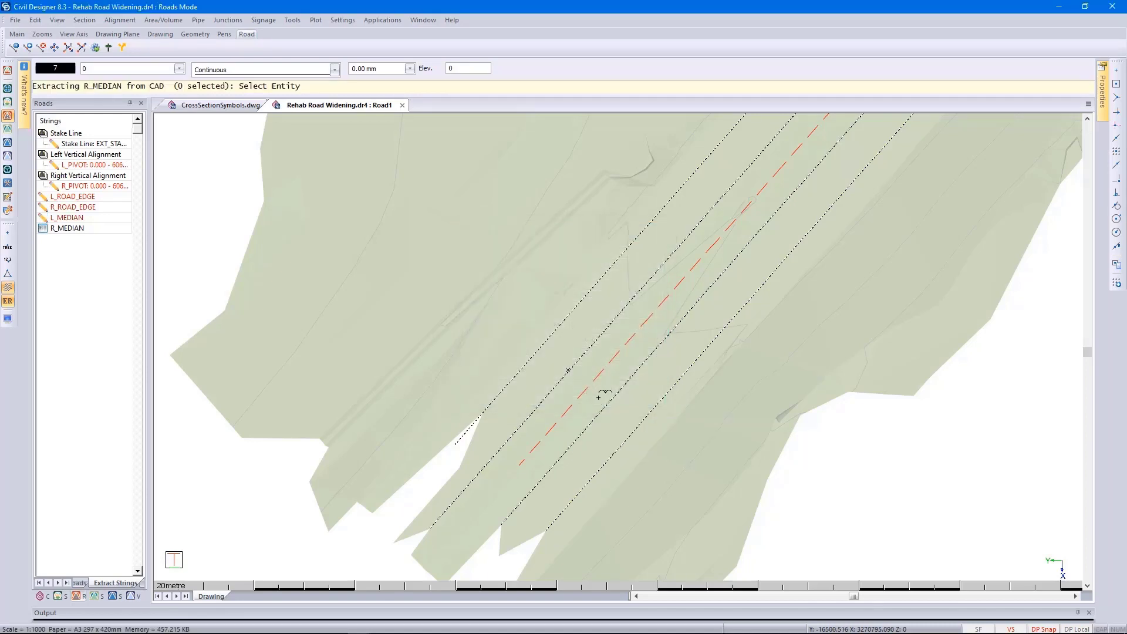
pyautogui.rightClick(606, 405)
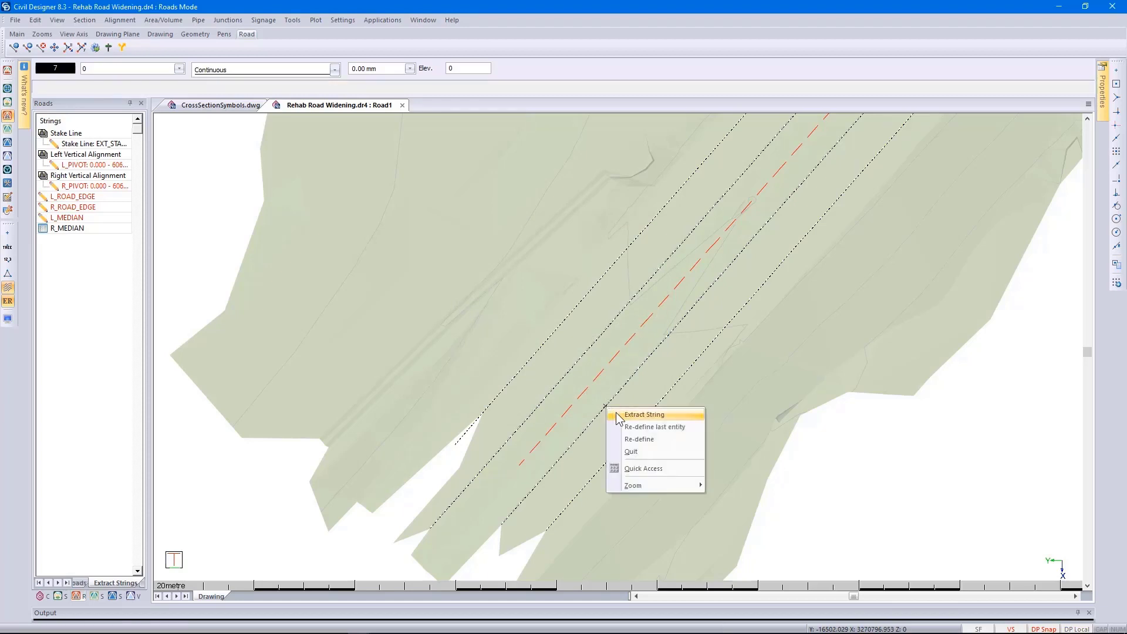
pyautogui.click(615, 412)
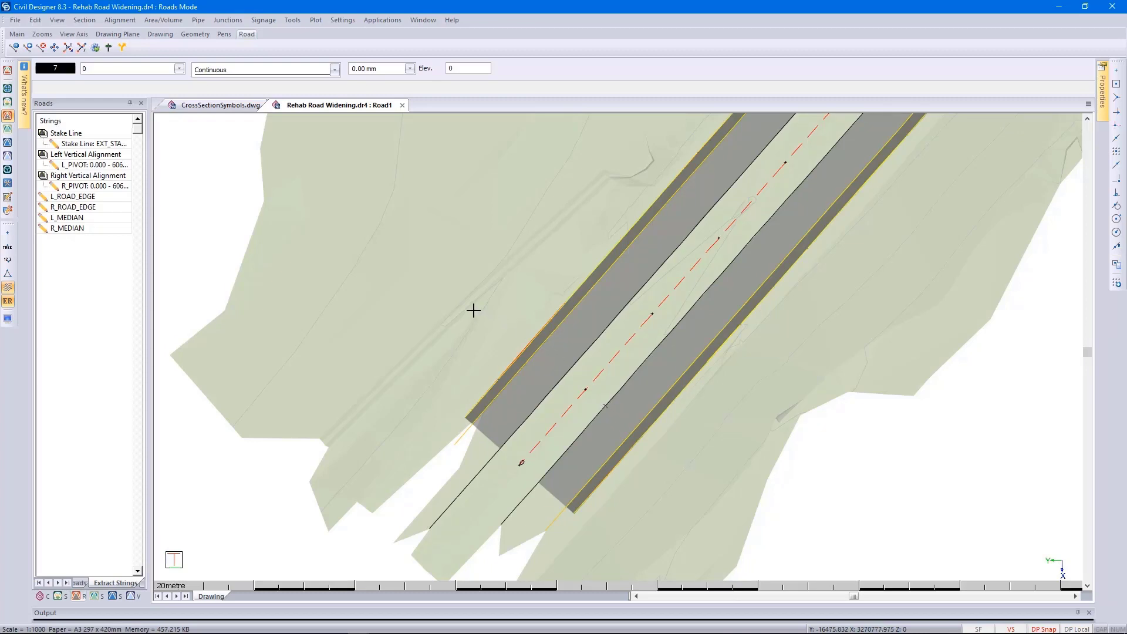
# Step: Examine the YL, WL and NEW marker symbols in the CrossSectionSymbols.dwg drawing
pyautogui.click(219, 107)
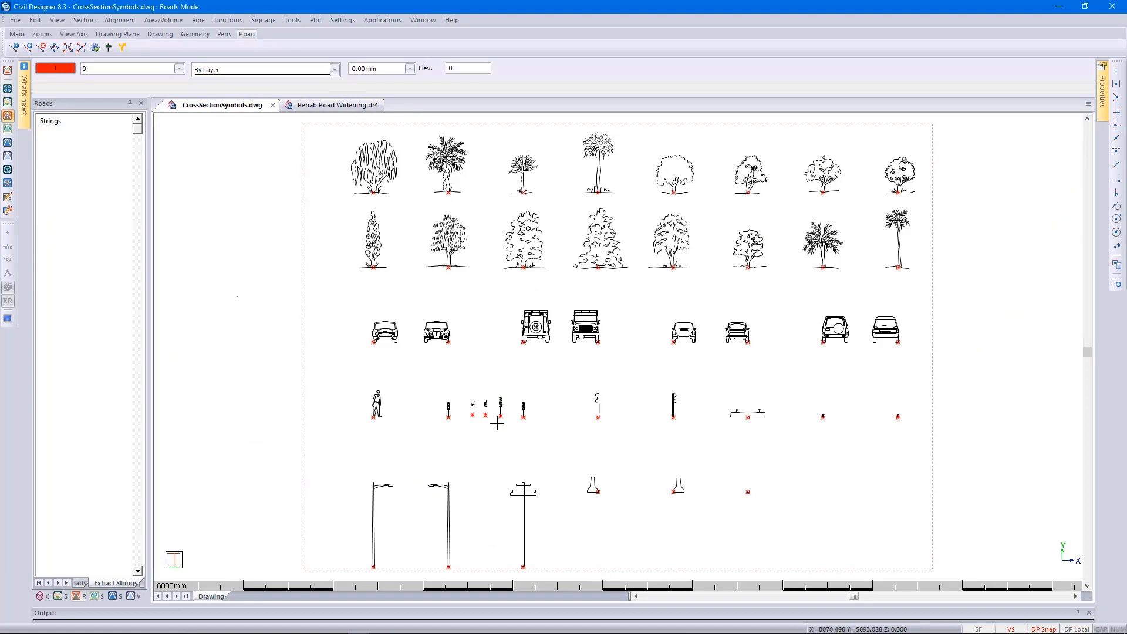
pyautogui.scroll(2, 498, 423)
pyautogui.scroll(1, 615, 341)
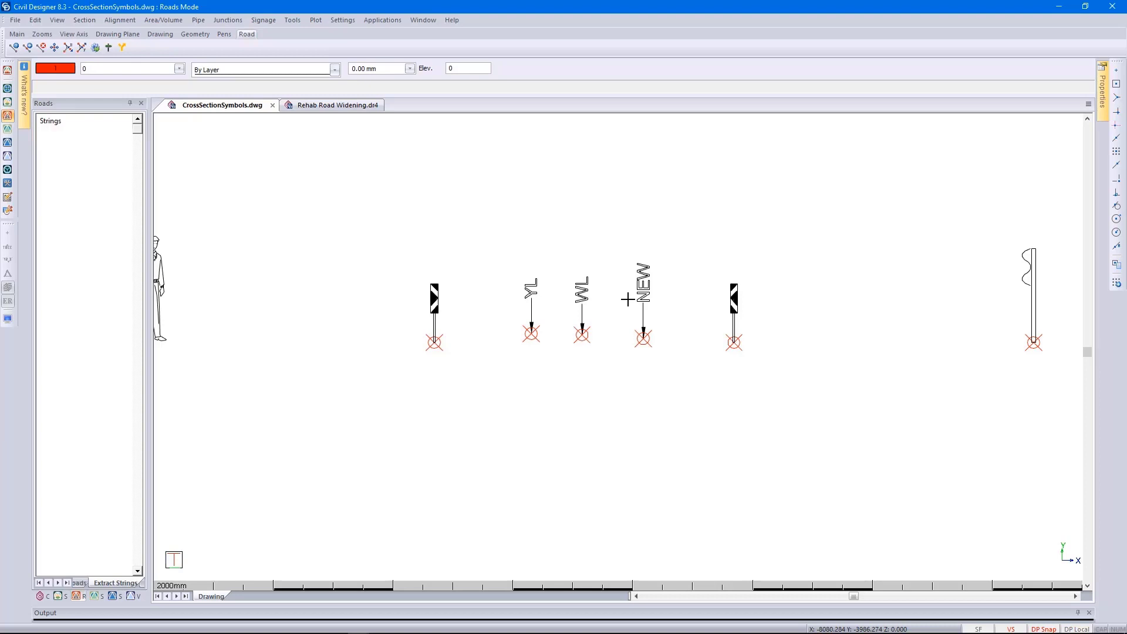
pyautogui.middleClick(627, 300)
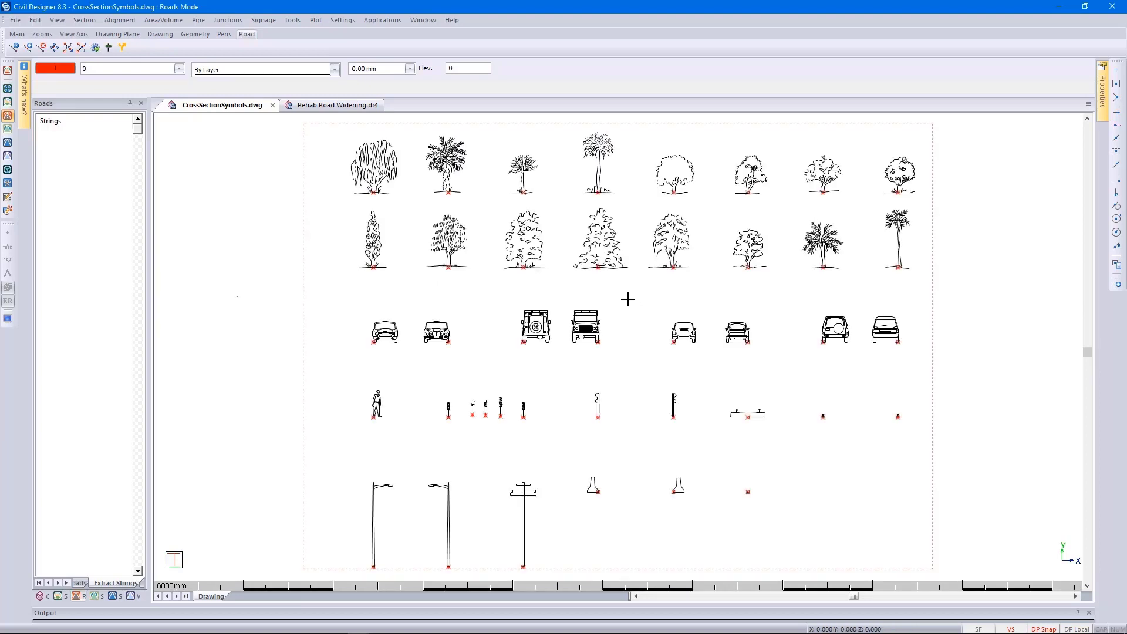
# Step: Open the TELEPOLE block from the Block Manager in the Block Editor to view its editing commands, and close the editor
pyautogui.click(8, 70)
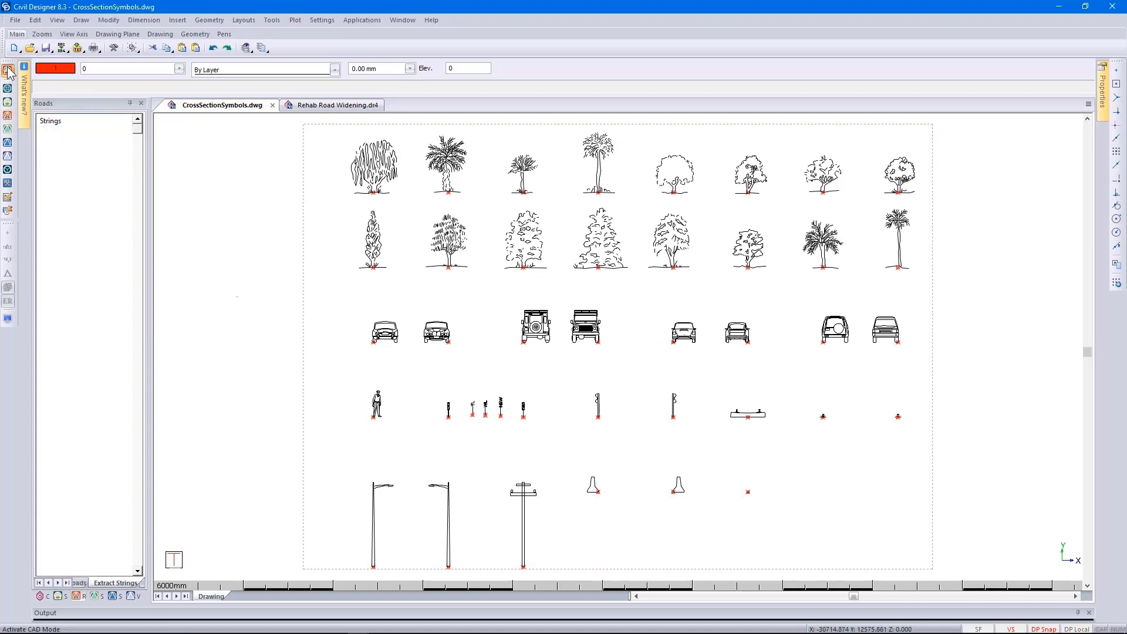
pyautogui.click(271, 21)
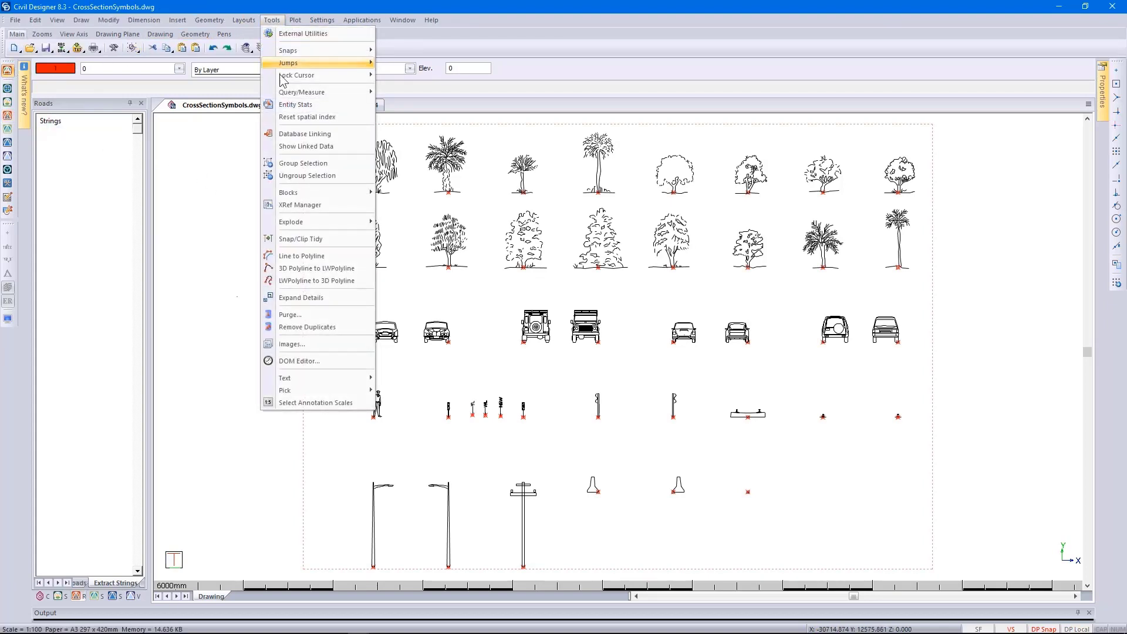
pyautogui.moveTo(304, 191)
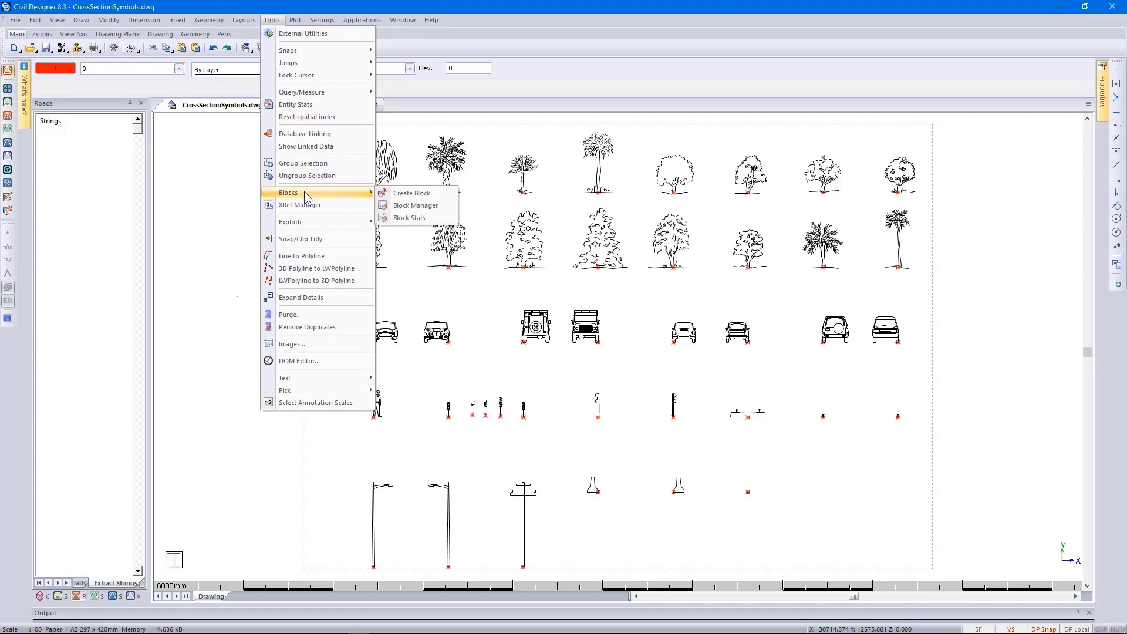
pyautogui.click(442, 215)
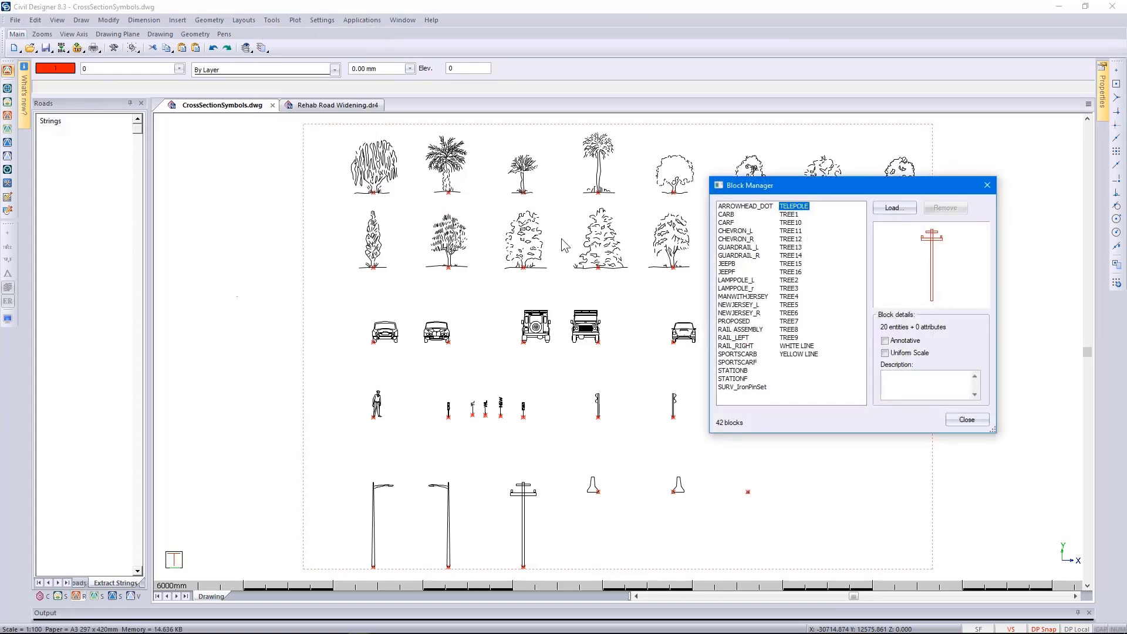
pyautogui.rightClick(802, 212)
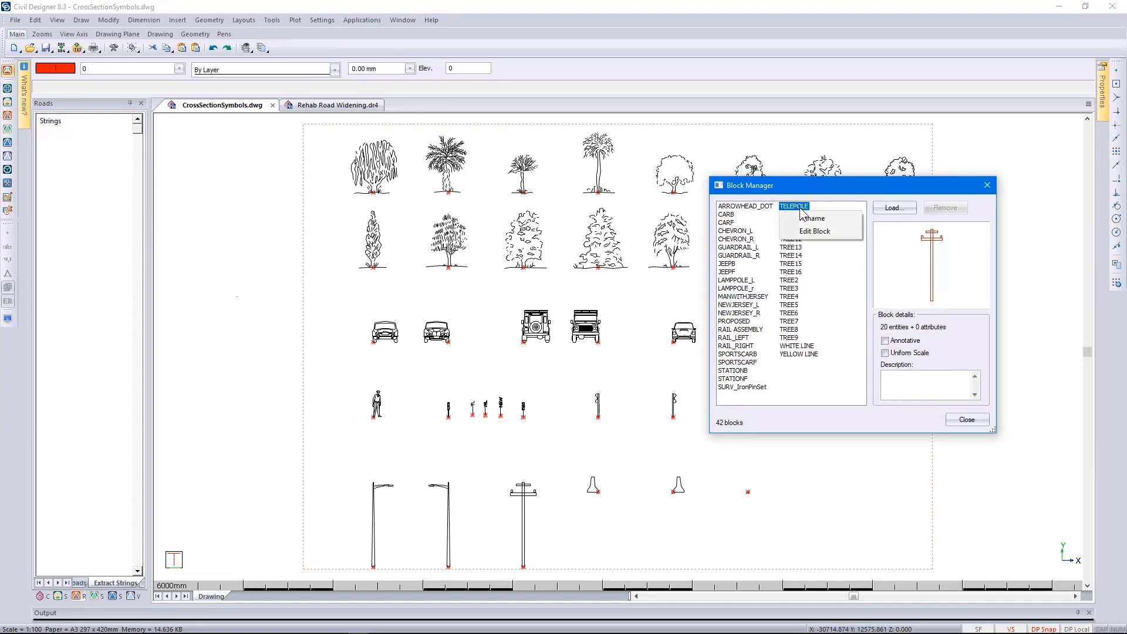
pyautogui.click(826, 231)
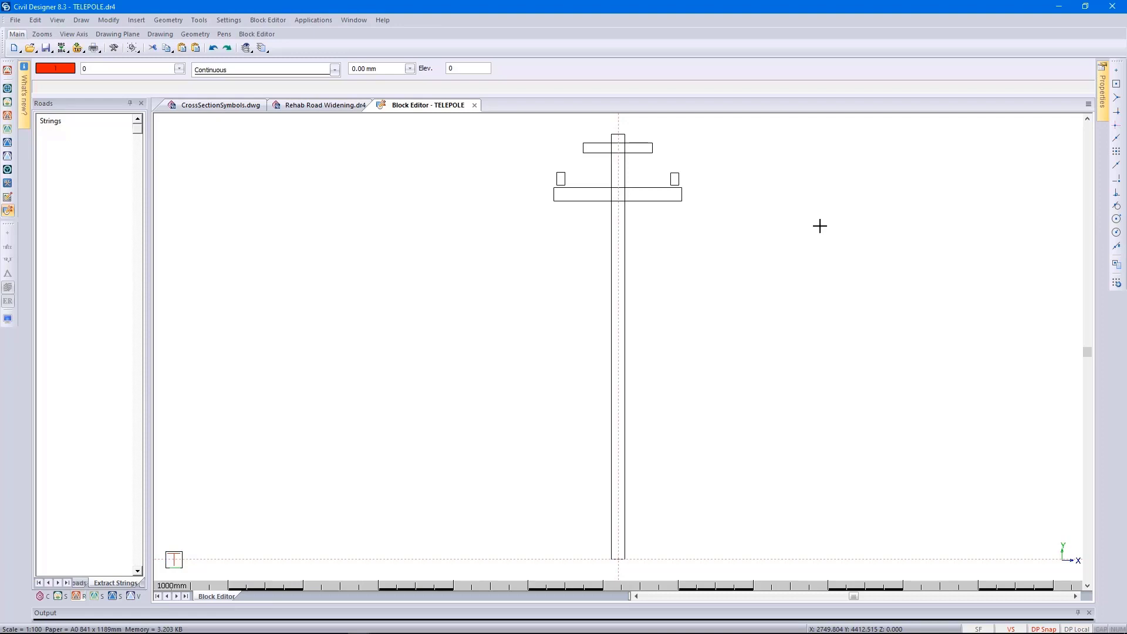
pyautogui.click(269, 18)
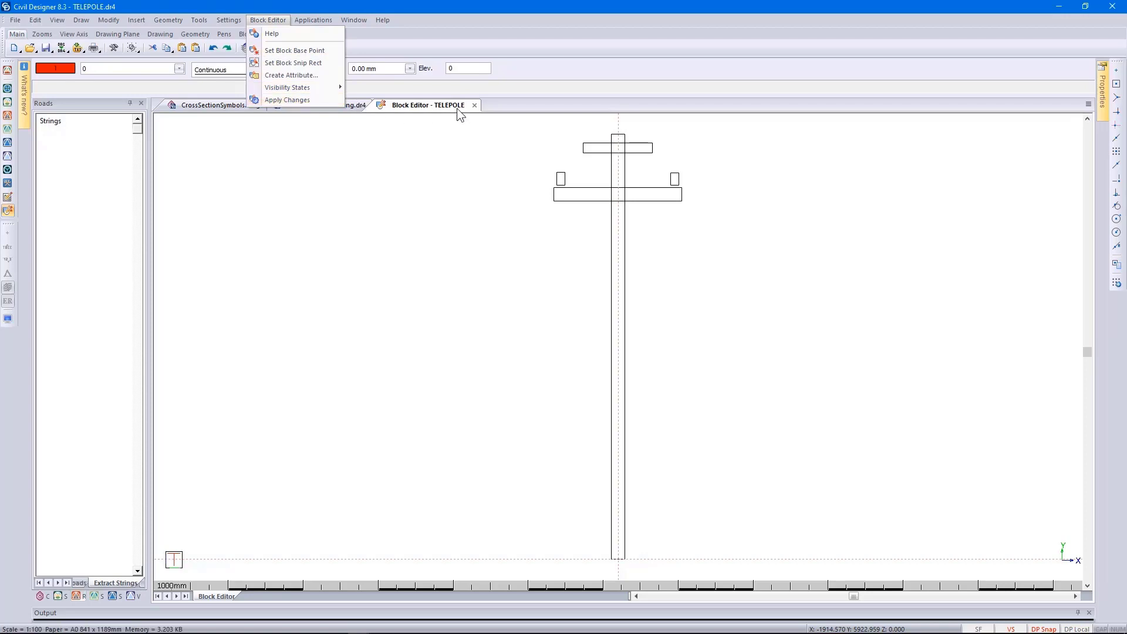
pyautogui.click(475, 104)
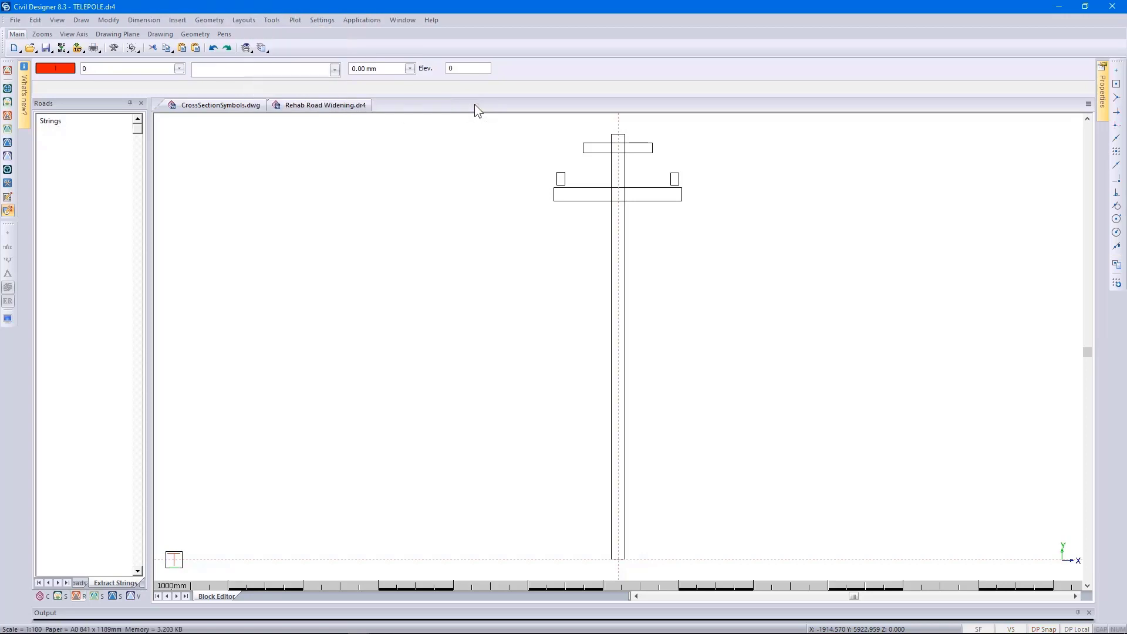
# Step: Highlight the extracted left and right road edge strings in Rehab Road Widening.dr4 and return to Roads mode
pyautogui.click(351, 105)
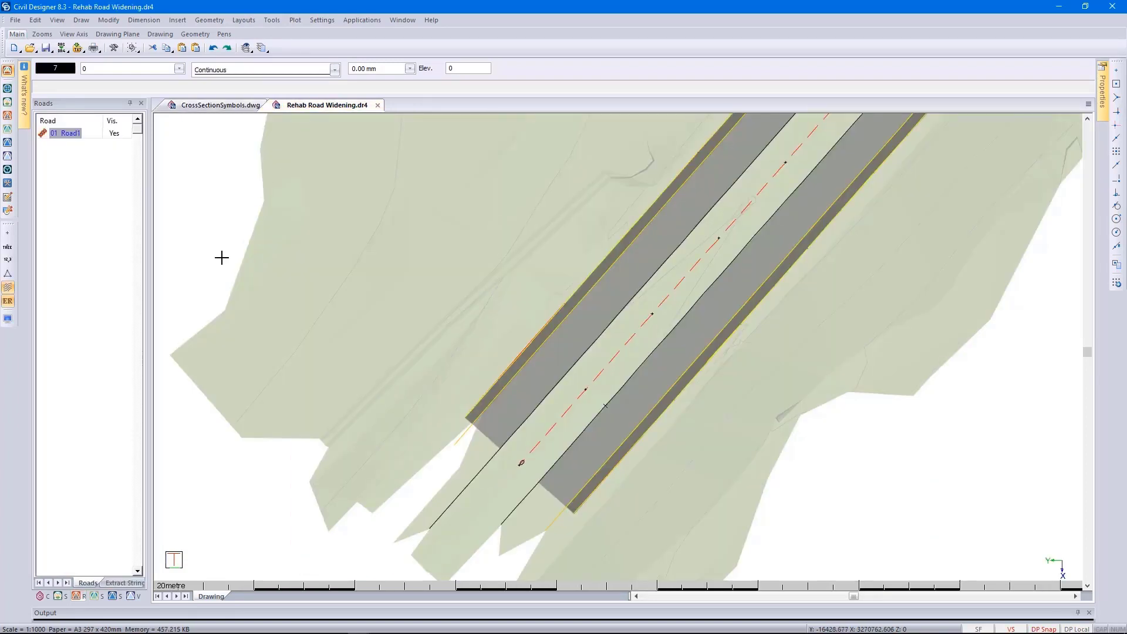
pyautogui.click(124, 583)
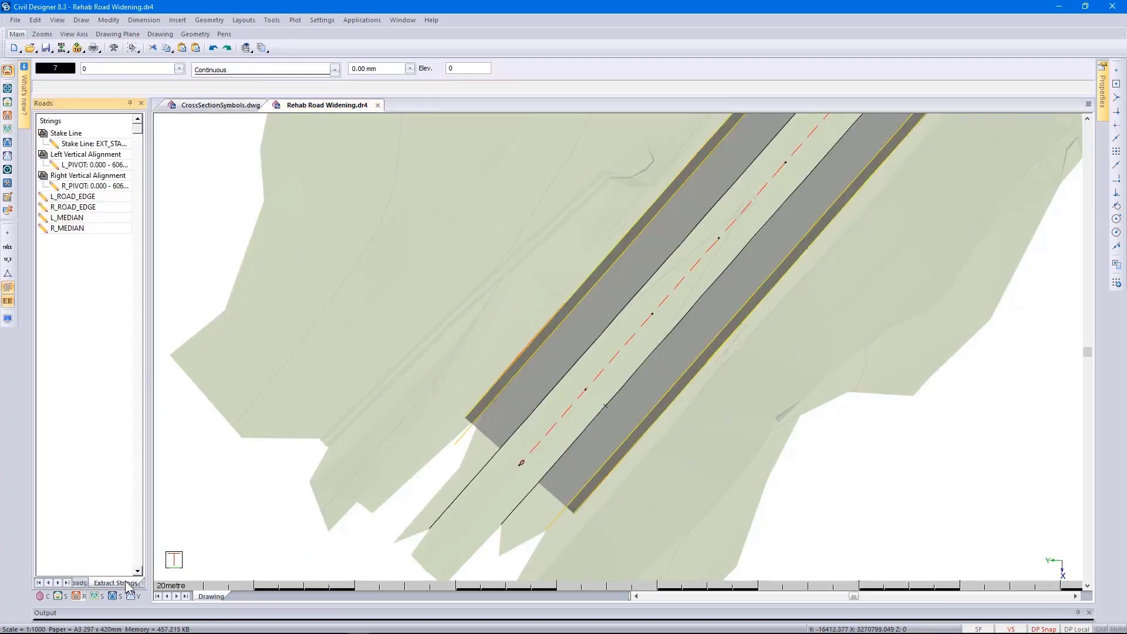
pyautogui.click(70, 198)
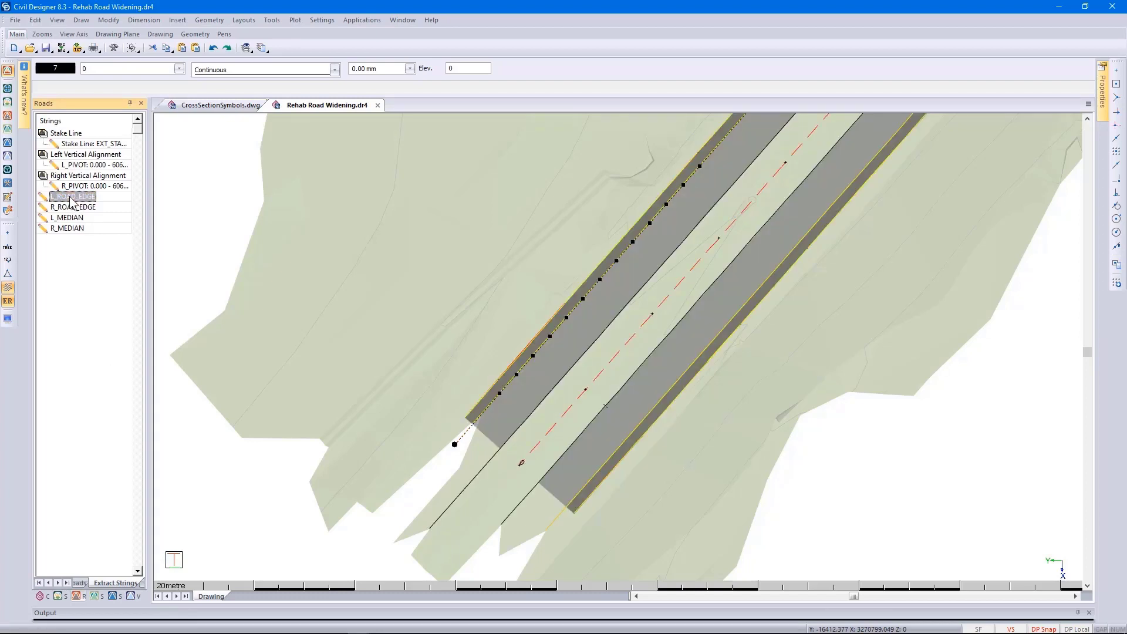
pyautogui.click(72, 207)
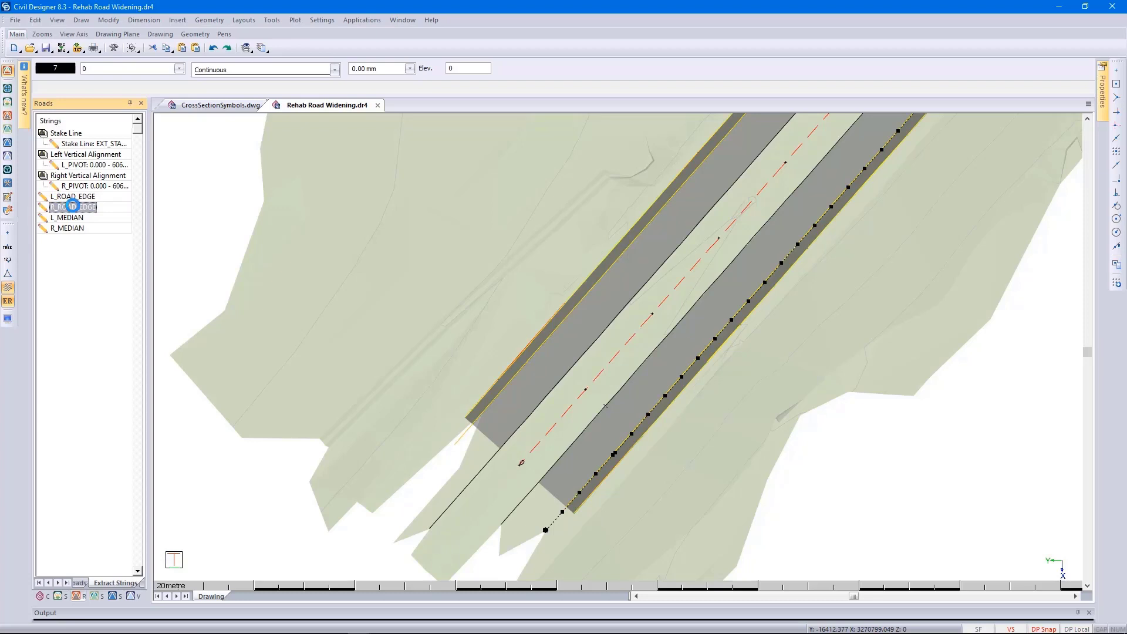
pyautogui.click(9, 116)
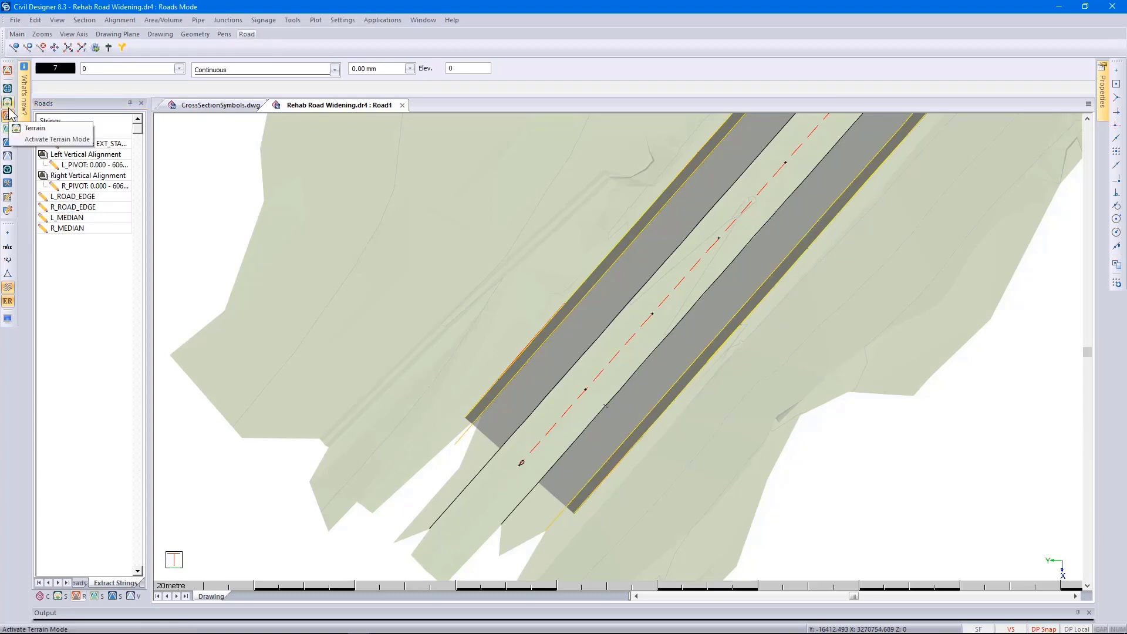
# Step: Open the graphical cross section editor for the road section at chainage 20
pyautogui.click(85, 21)
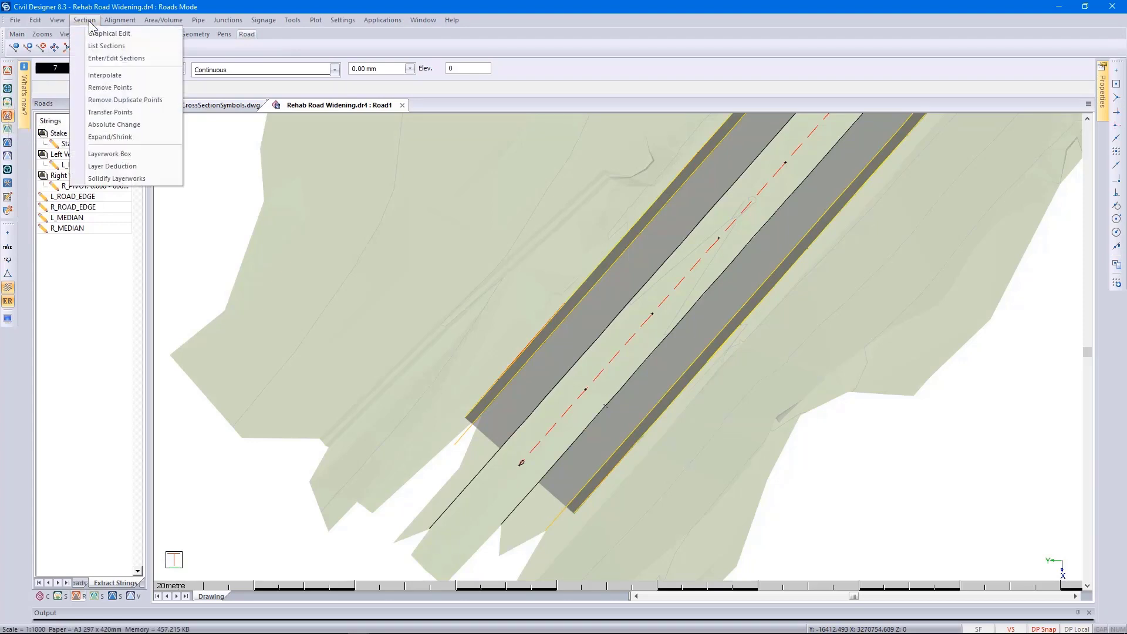
pyautogui.click(100, 34)
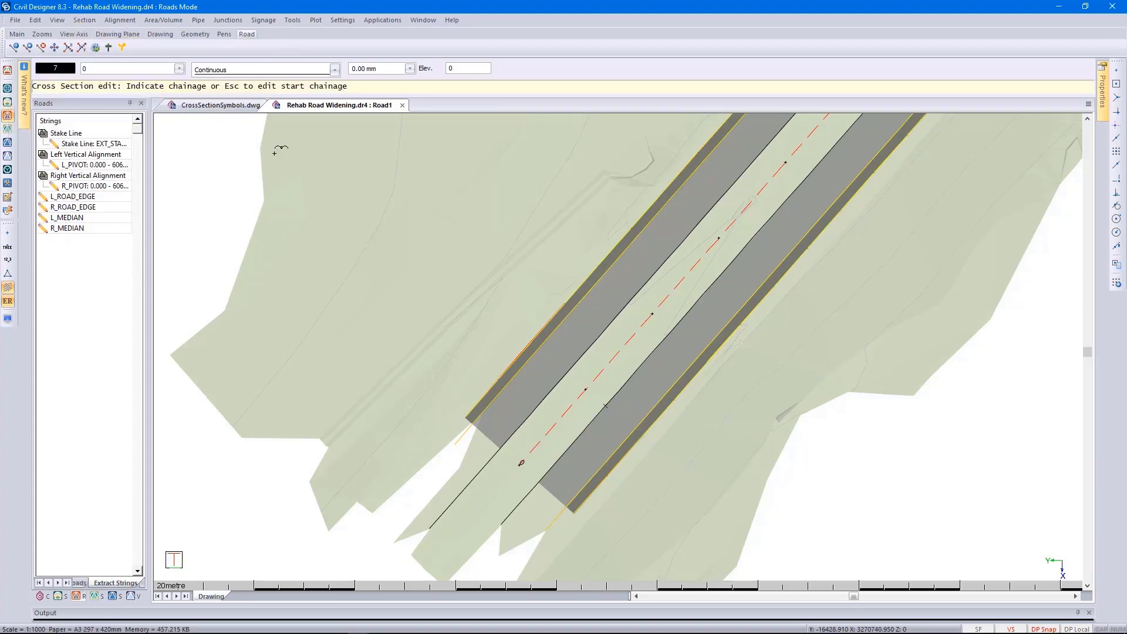
pyautogui.click(584, 389)
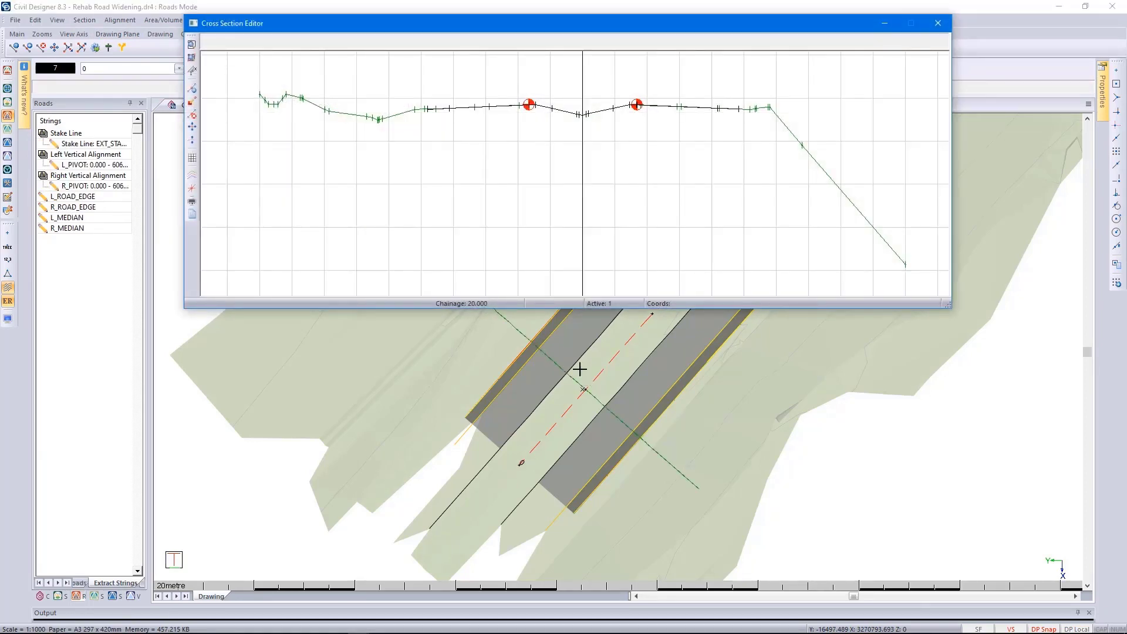
# Step: Set the Ground section line's pen to the brighter green 90 and enable the display of template layerworks
pyautogui.click(193, 175)
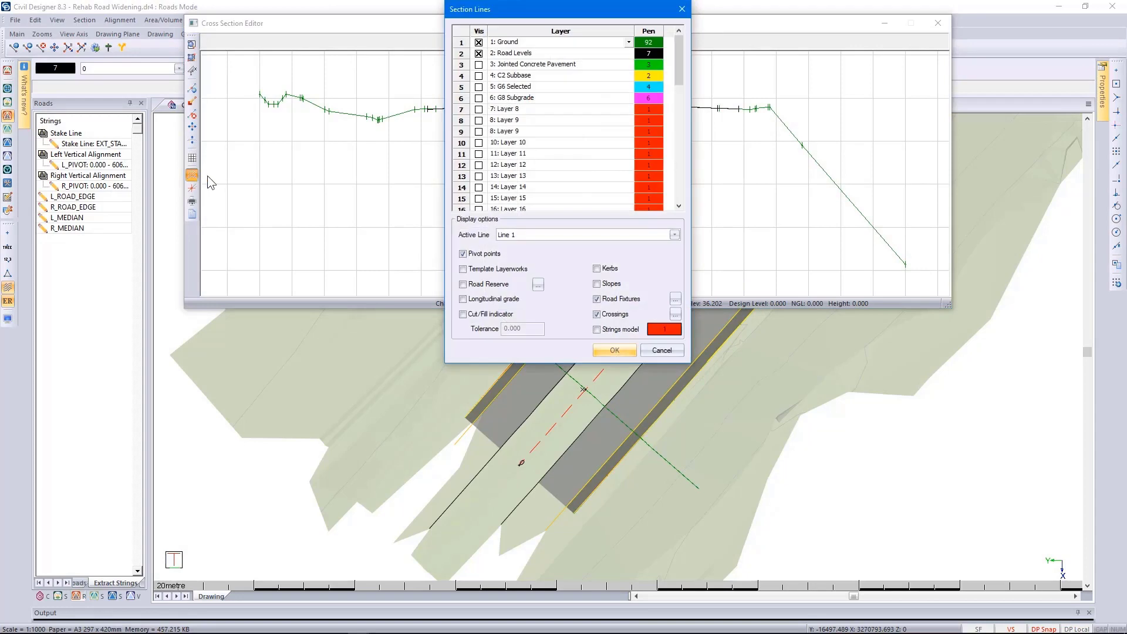
pyautogui.doubleClick(649, 42)
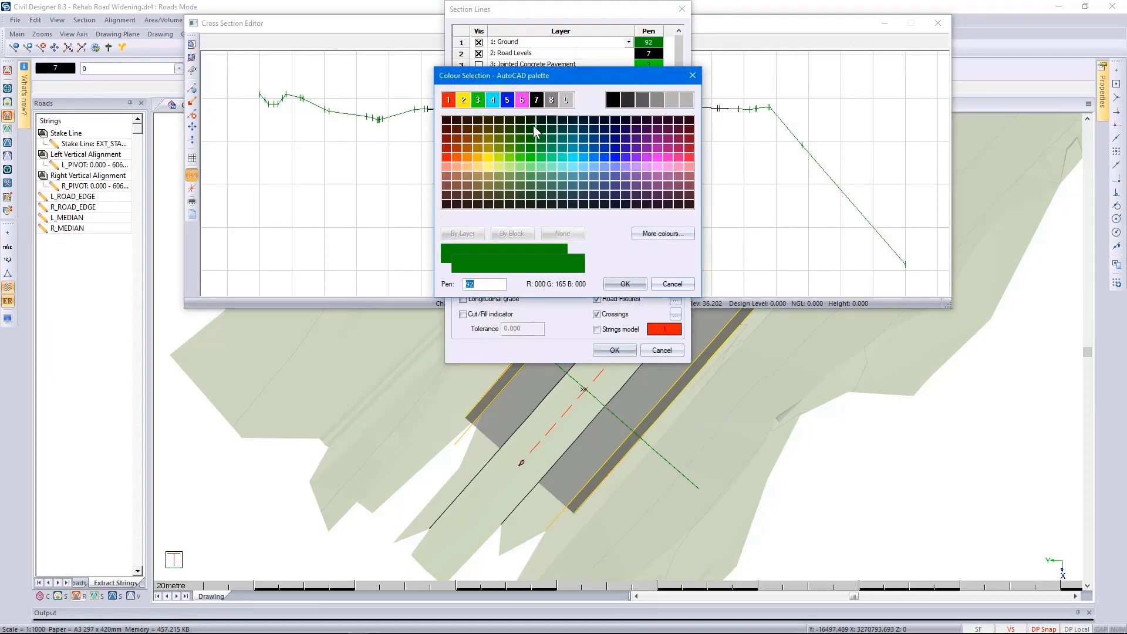
pyautogui.click(533, 157)
pyautogui.click(624, 284)
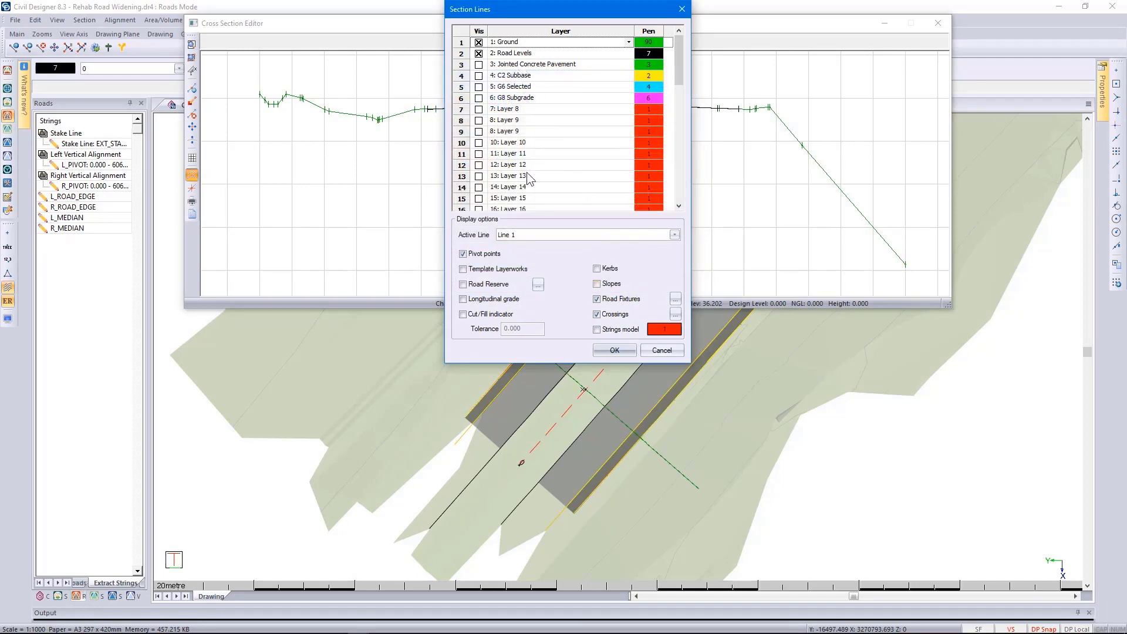
pyautogui.click(496, 270)
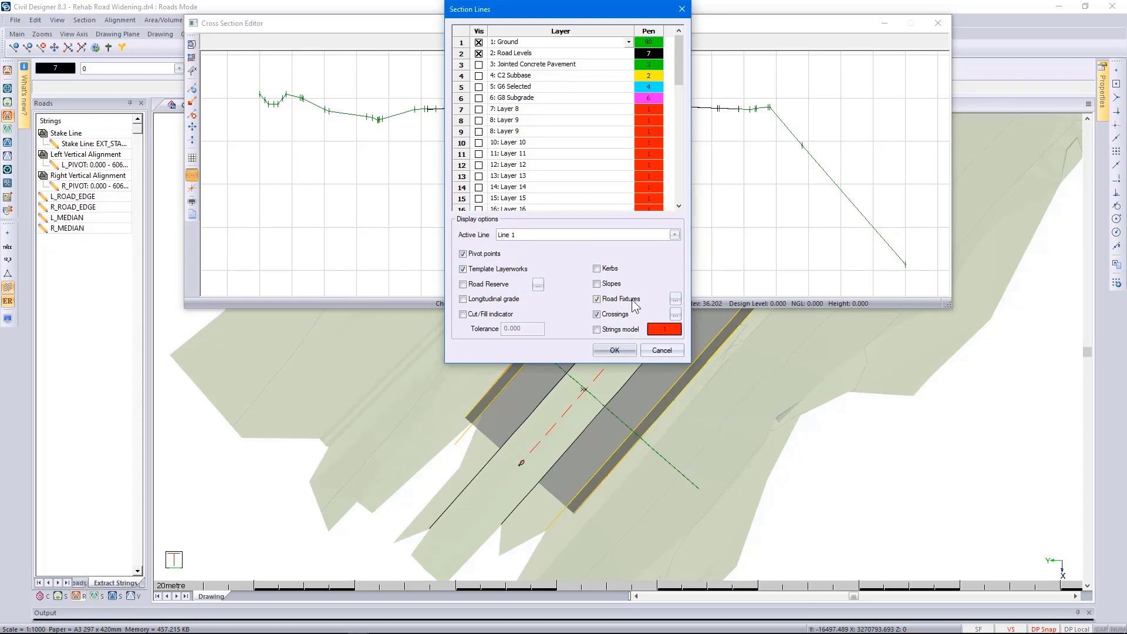
# Step: Examine the road fixture settings, widening the source layer column to read the full names and highlighting the symbol file path
pyautogui.click(675, 300)
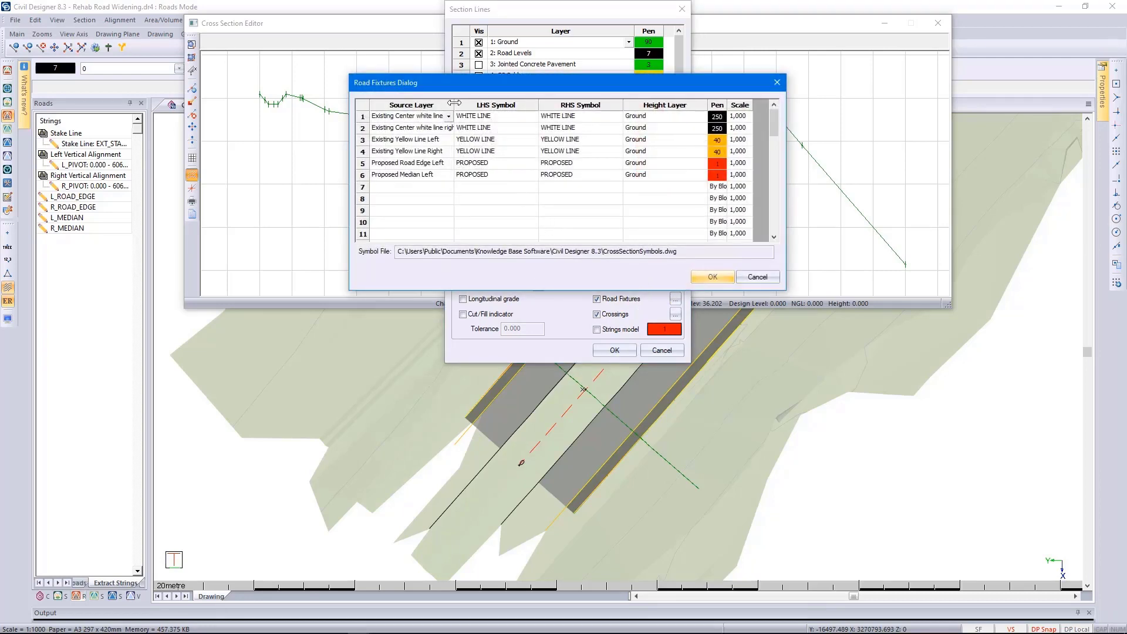
pyautogui.moveTo(454, 105); pyautogui.dragTo(469, 103)
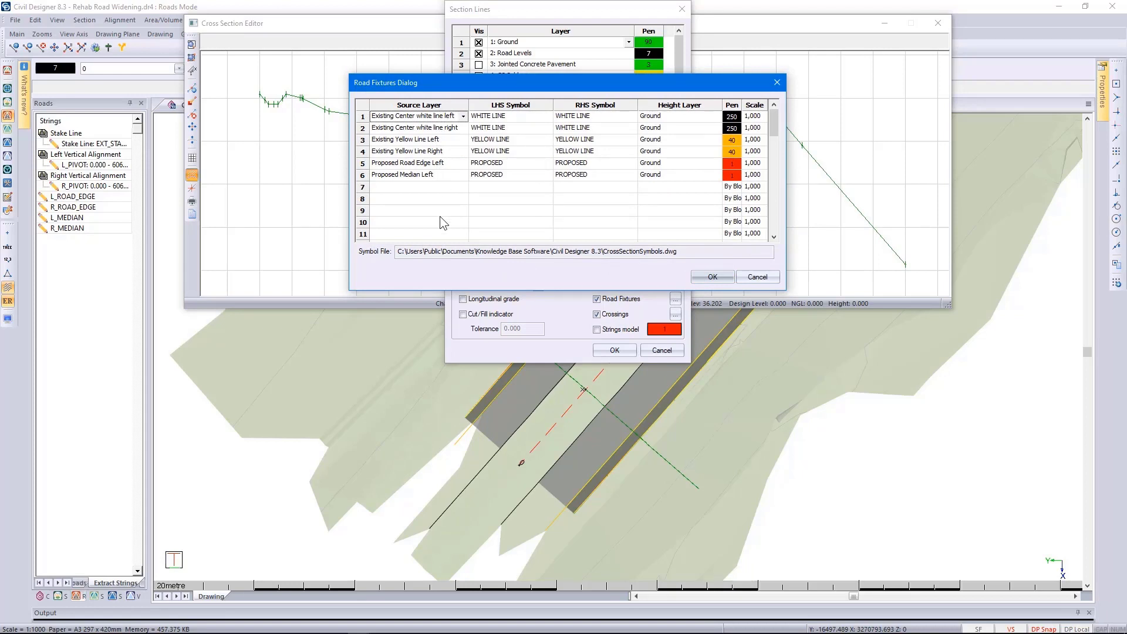
pyautogui.moveTo(397, 256); pyautogui.dragTo(687, 256)
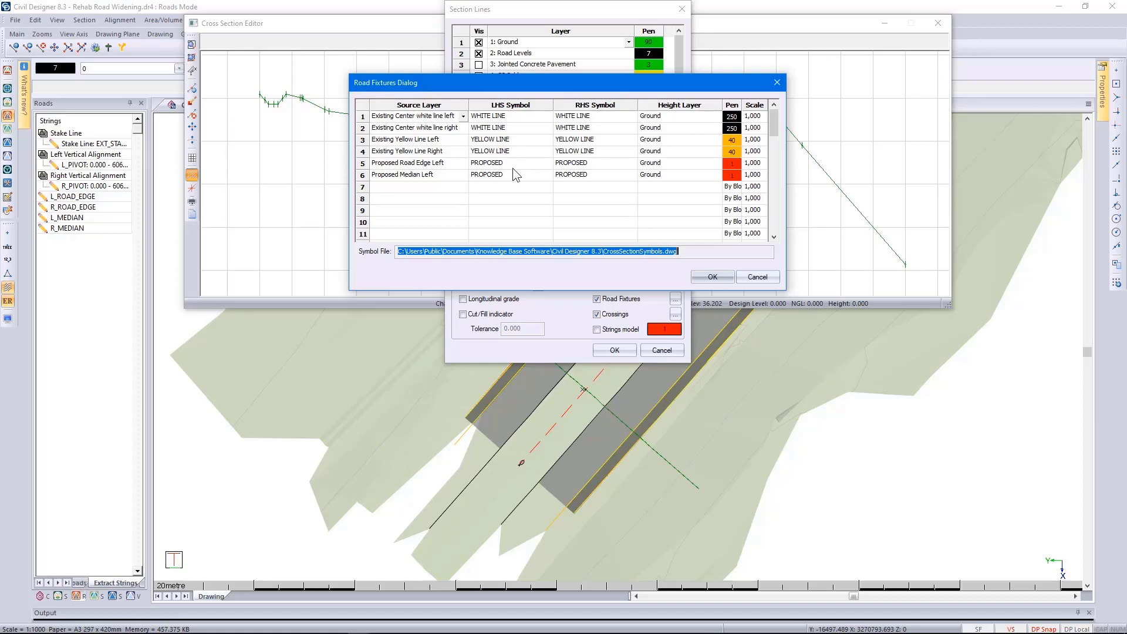
pyautogui.click(712, 277)
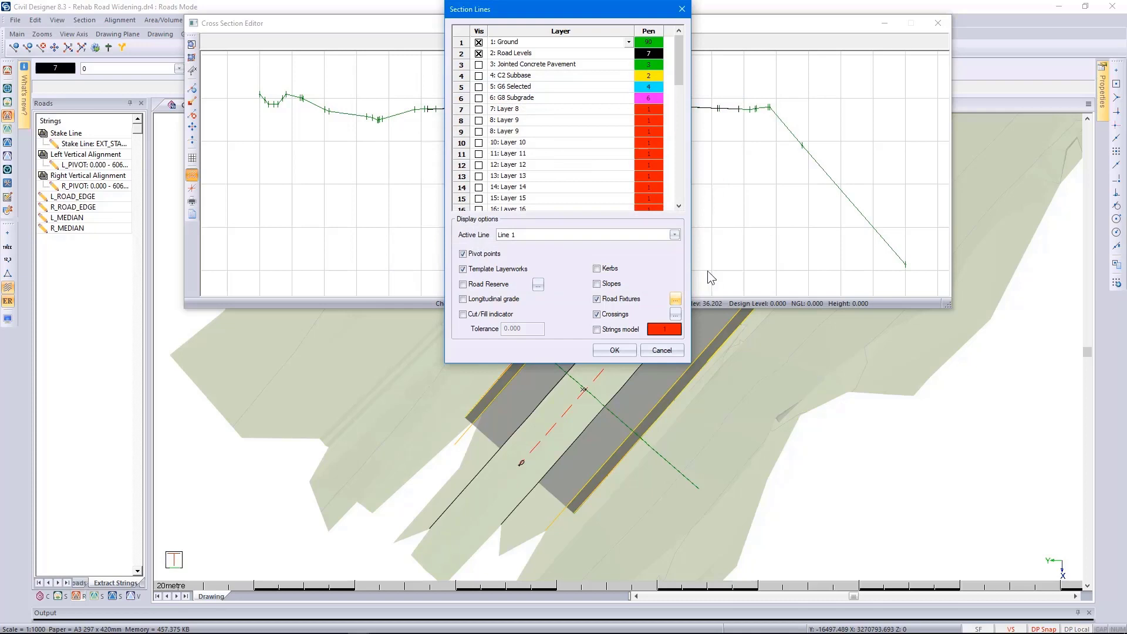
# Step: Make Line 2 the active section line and apply the section line display settings
pyautogui.click(674, 235)
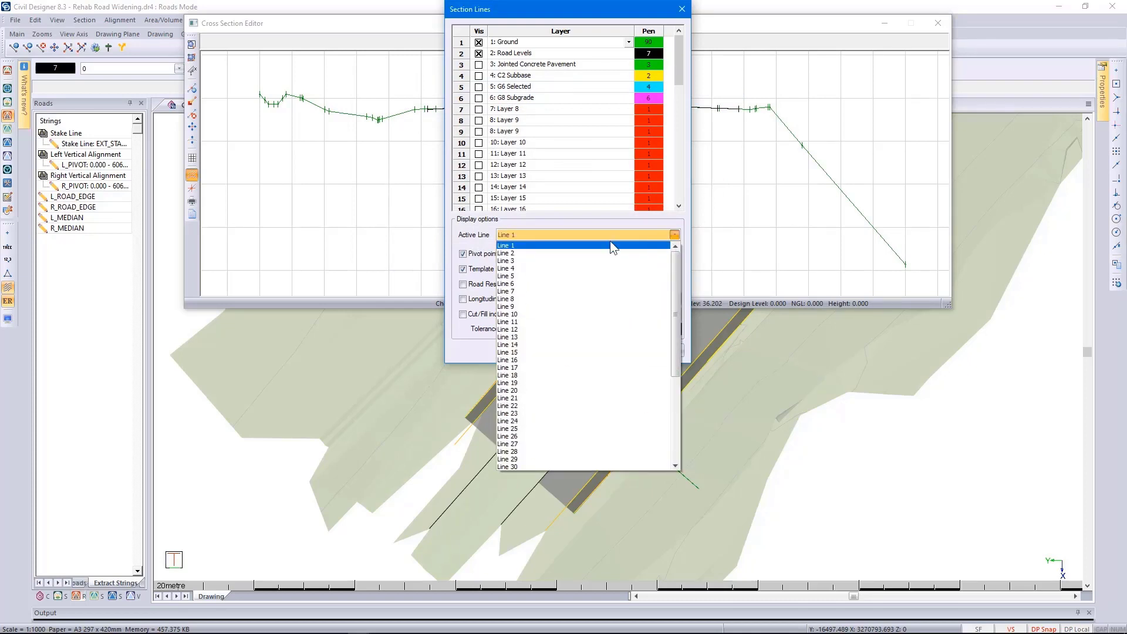
pyautogui.click(584, 253)
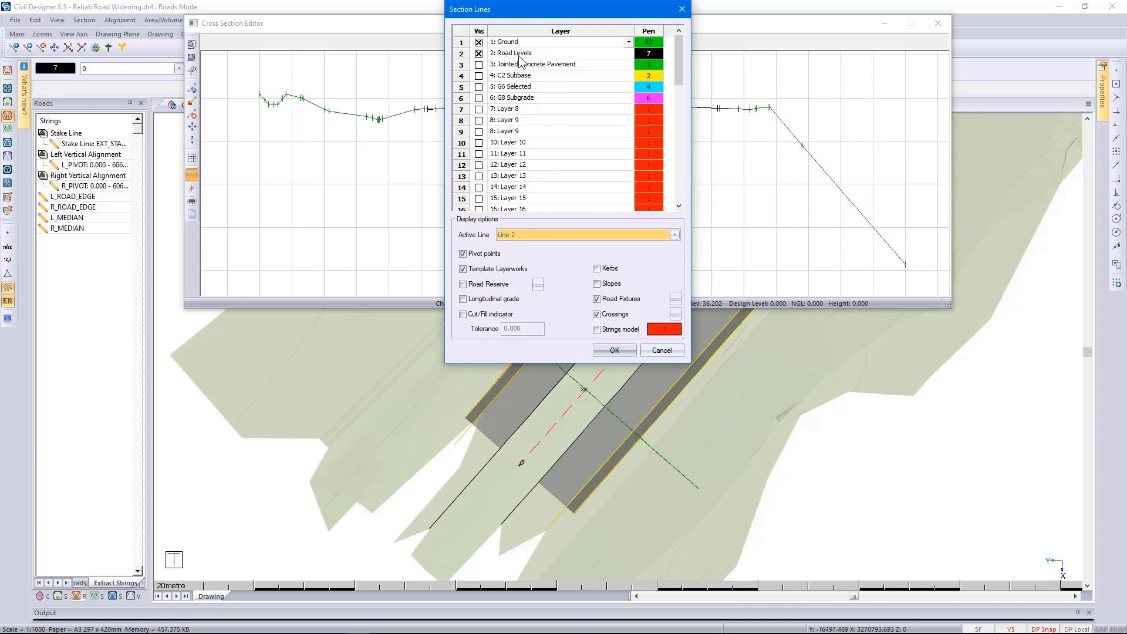
pyautogui.click(615, 350)
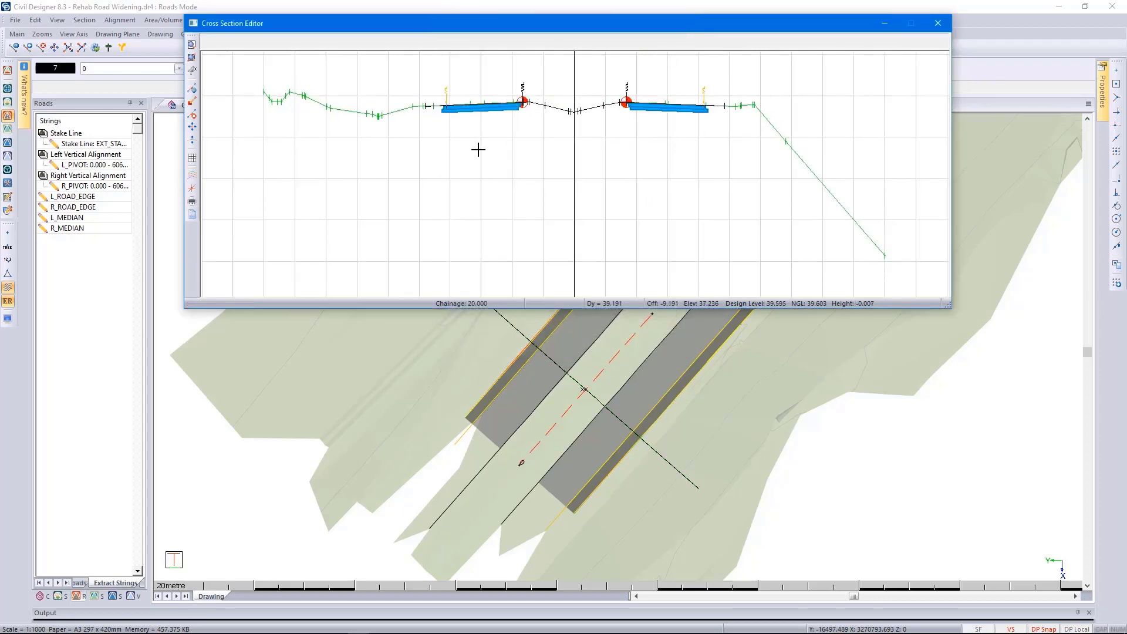
# Step: Inspect the string references of the left road edge and left median points on the cross section's road levels line
pyautogui.scroll(1, 471, 103)
pyautogui.scroll(3, 603, 176)
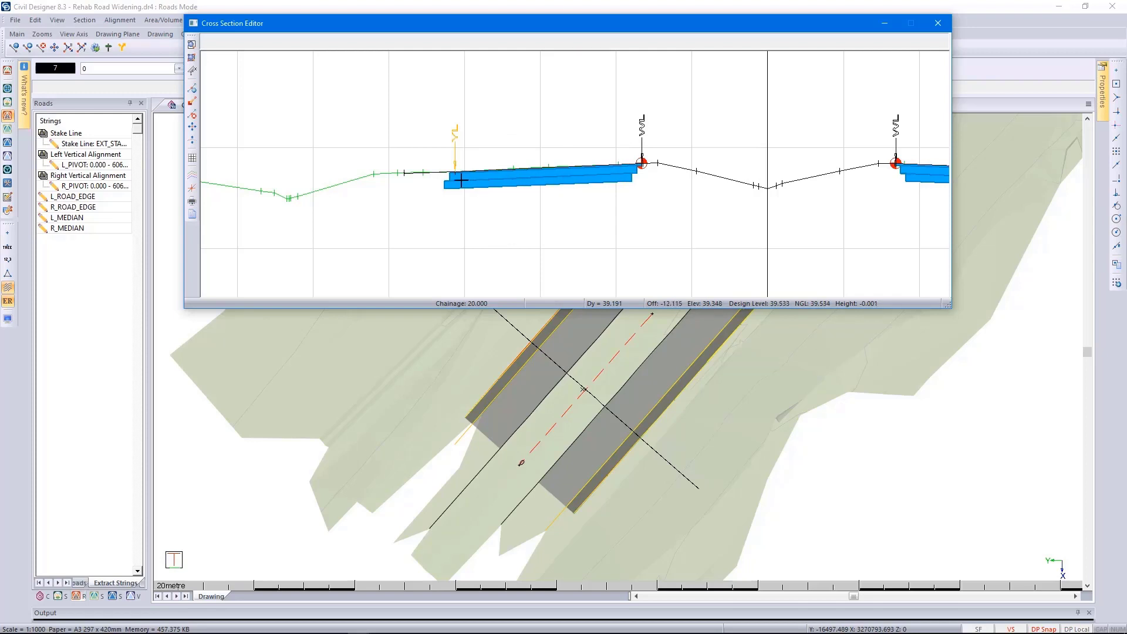
pyautogui.rightClick(532, 182)
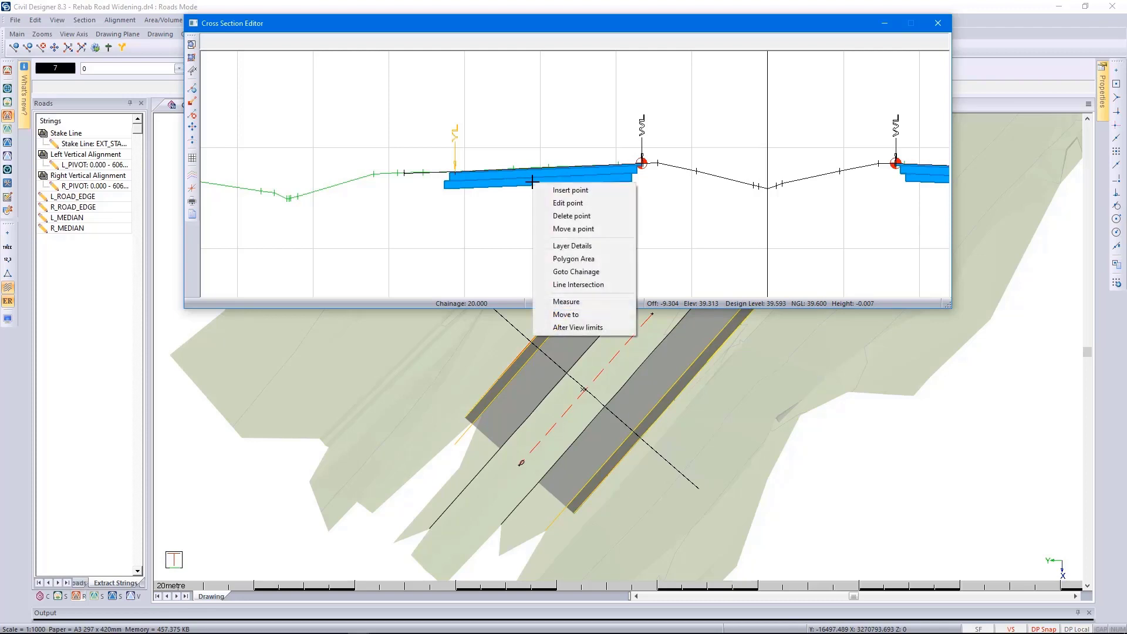
pyautogui.click(567, 203)
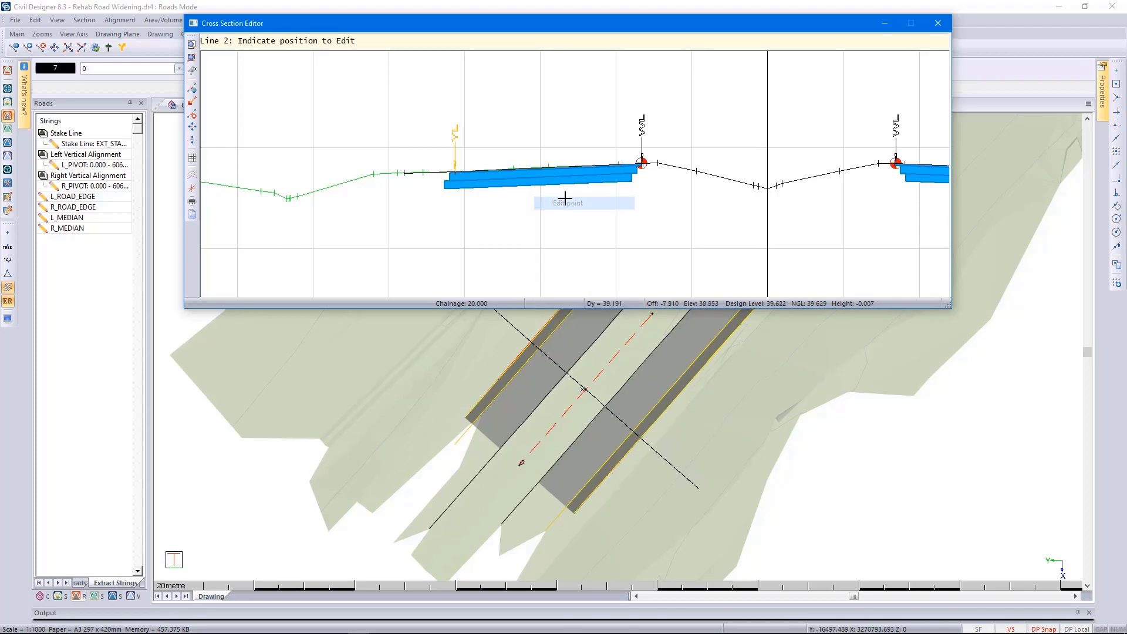
pyautogui.click(458, 164)
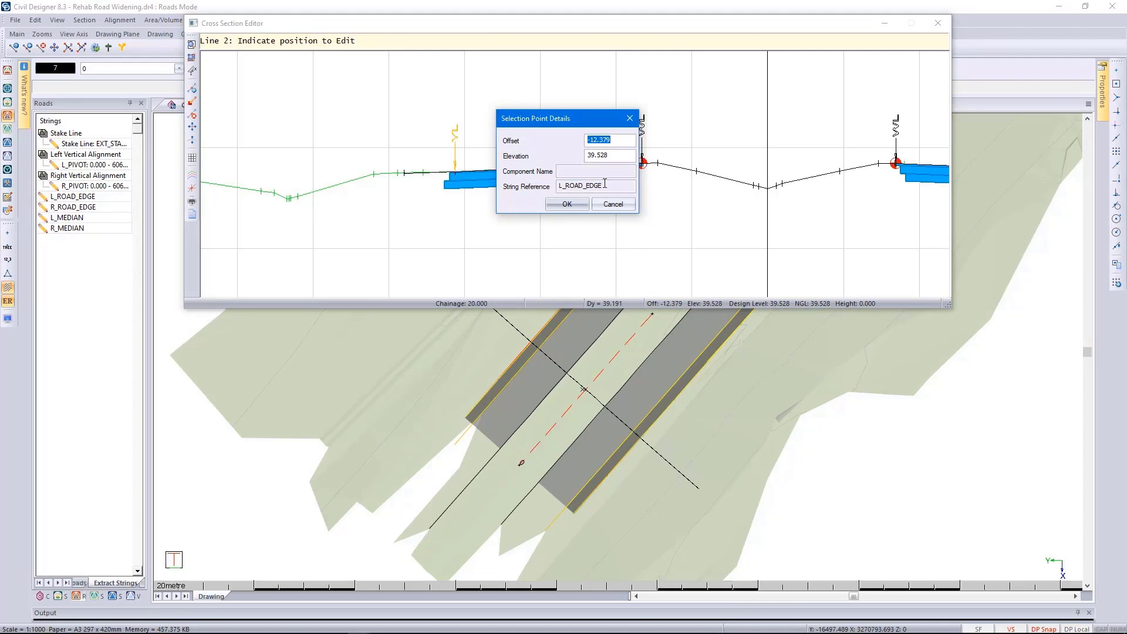
pyautogui.moveTo(605, 185); pyautogui.dragTo(539, 184)
pyautogui.click(567, 204)
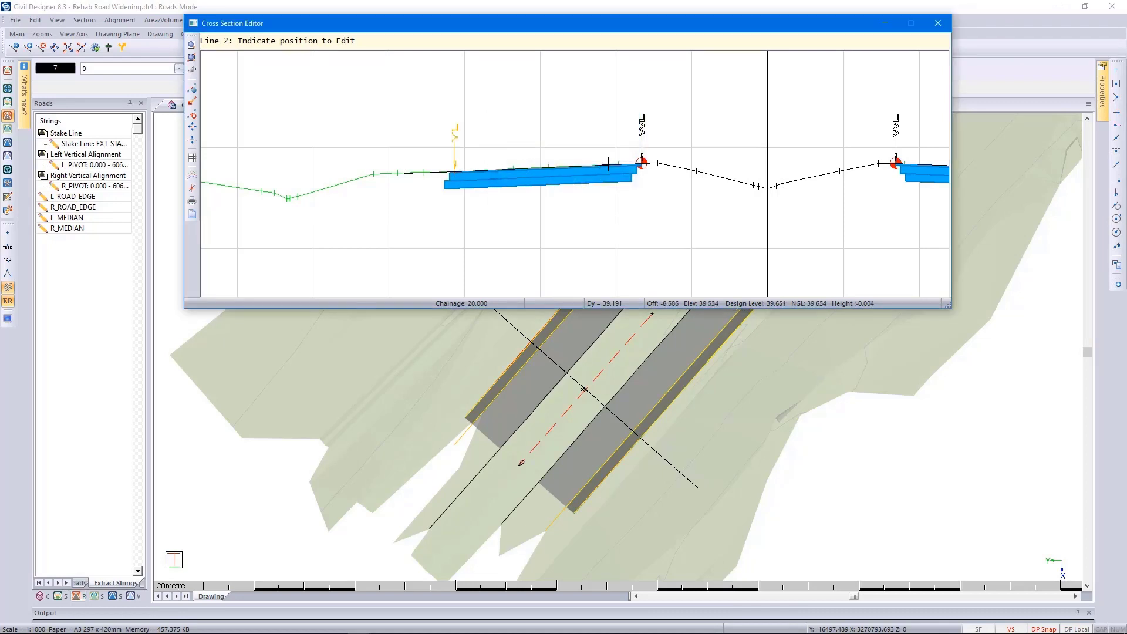
pyautogui.click(639, 160)
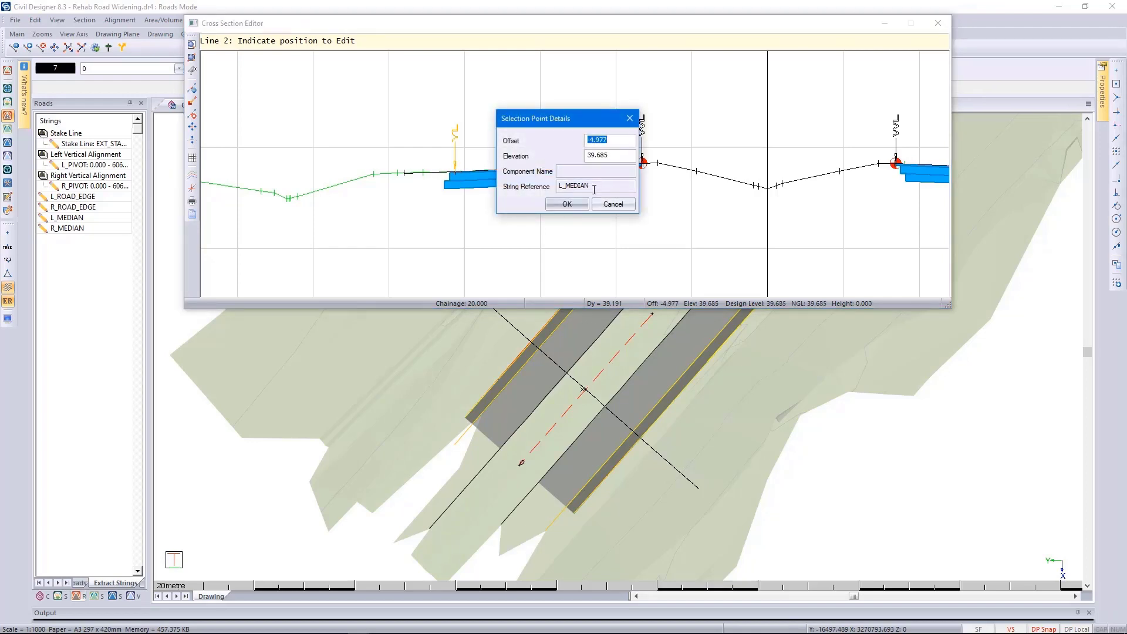
pyautogui.click(570, 202)
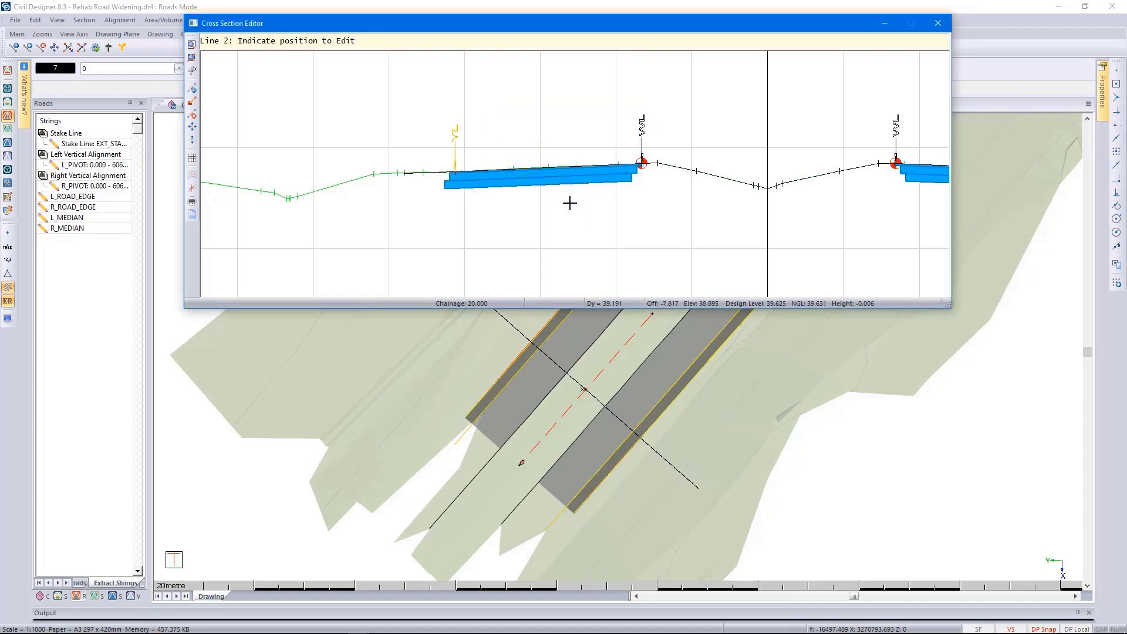